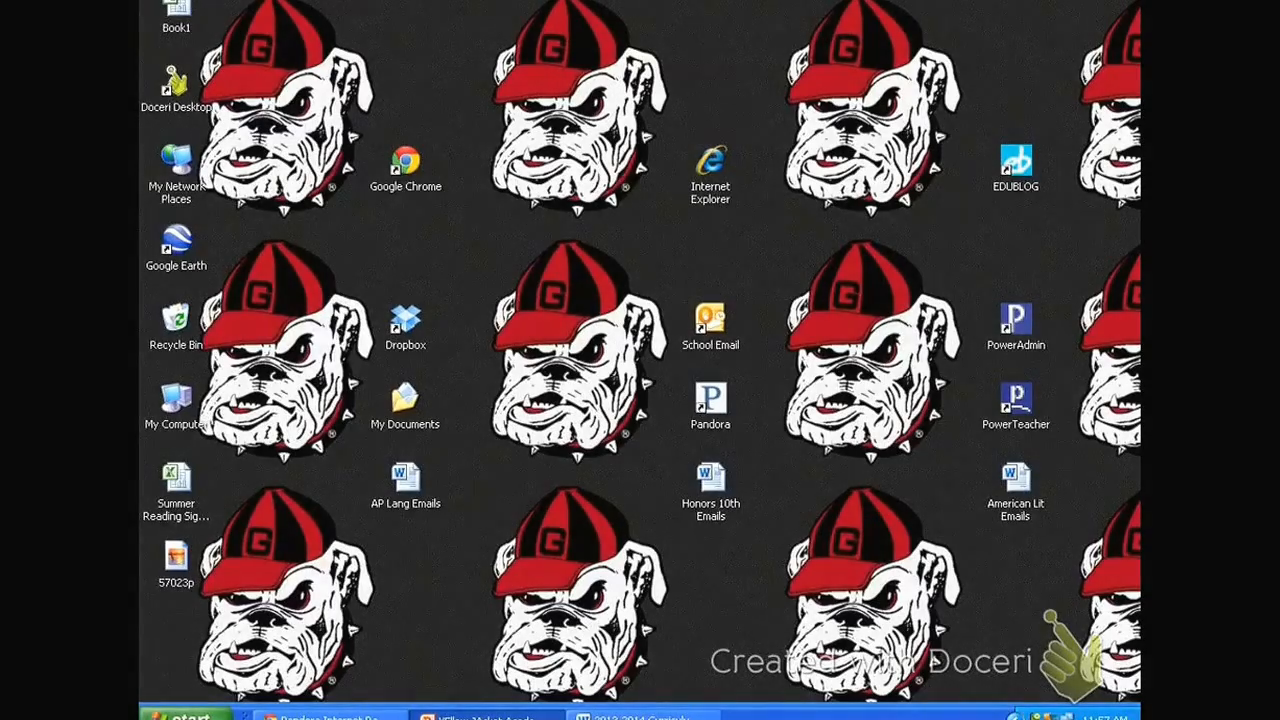
Open Microsoft Word 2010 and apply the No Spacing style to the blank document.
left_click(186, 716)
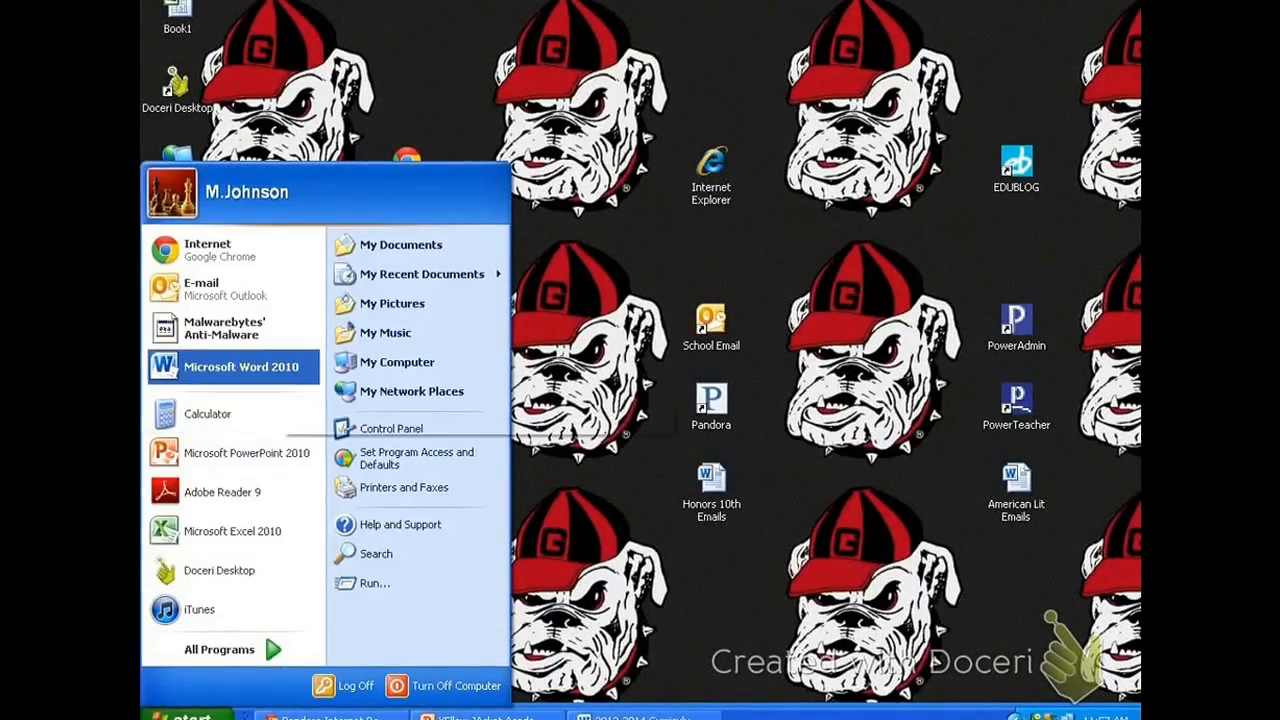
left_click(240, 367)
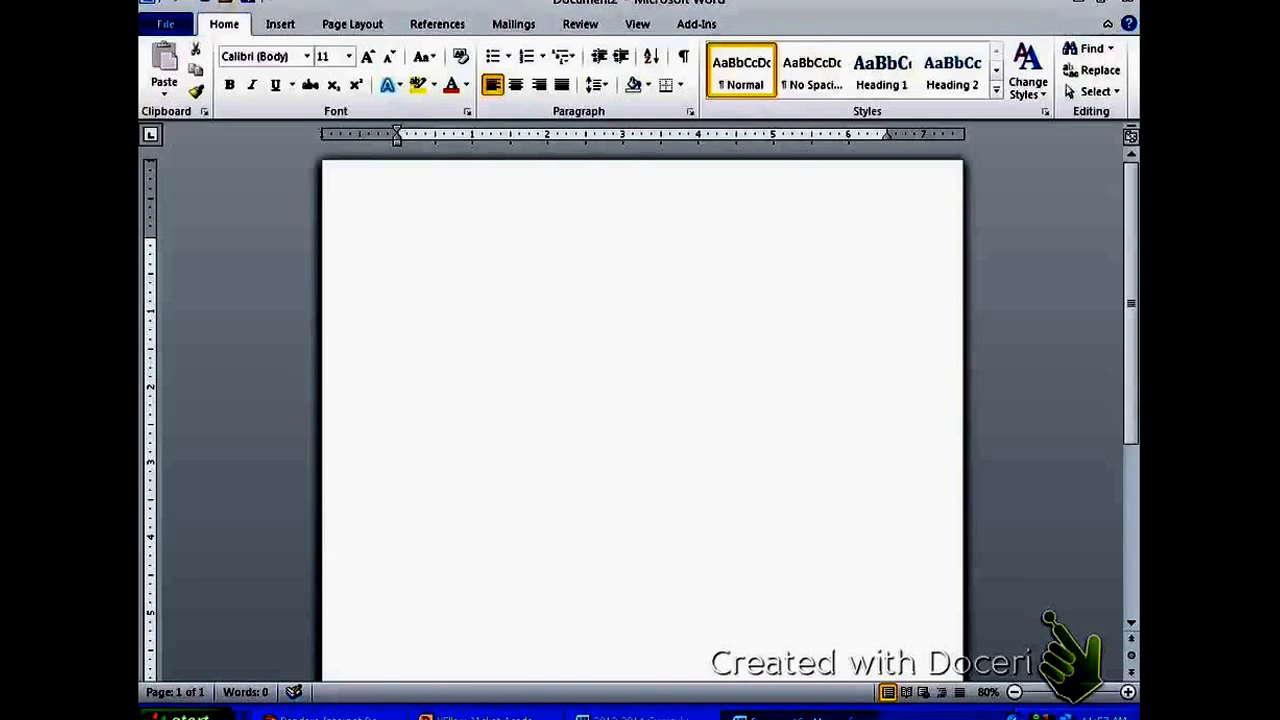
left_click(812, 70)
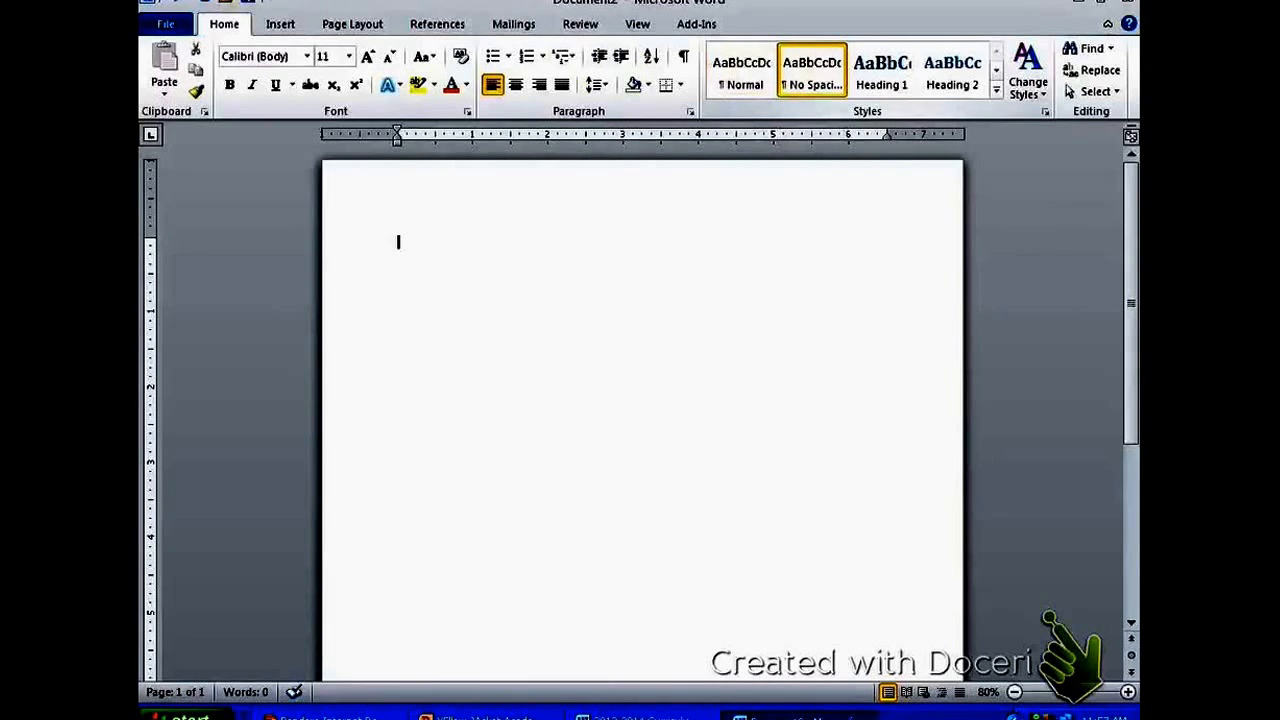
Set the document font to Times New Roman, size 12.
left_click(307, 56)
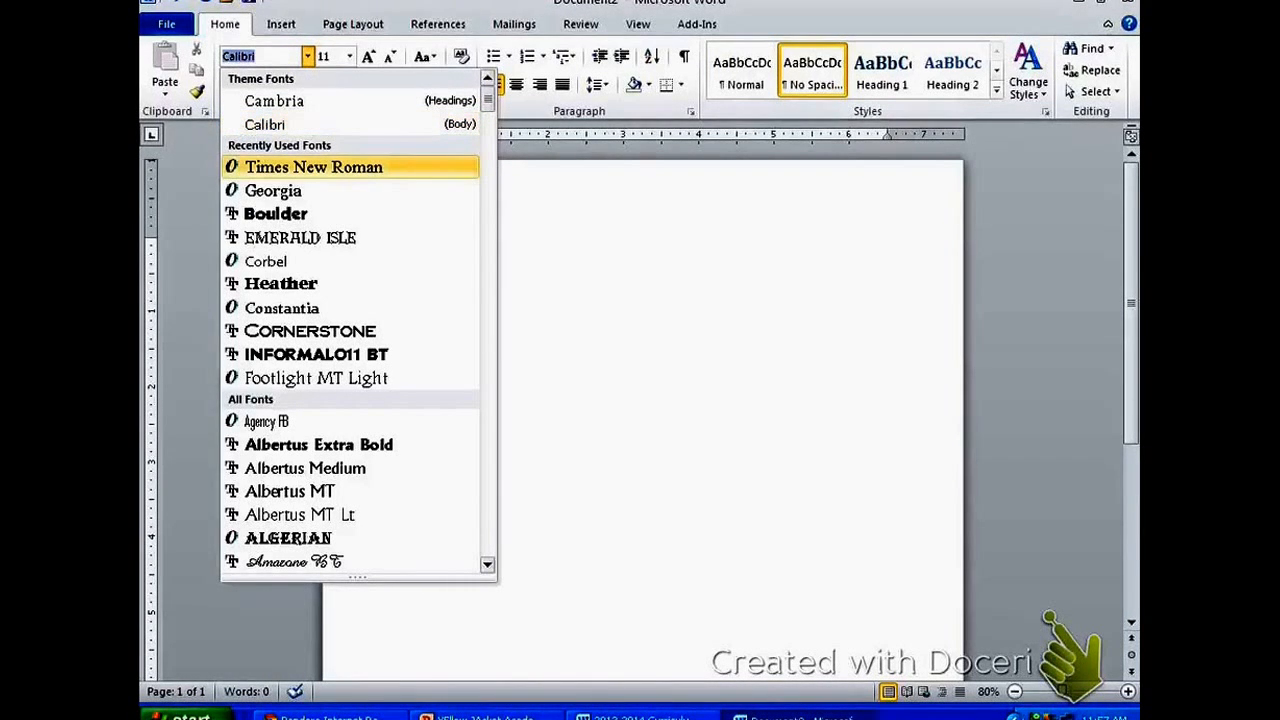
left_click(313, 167)
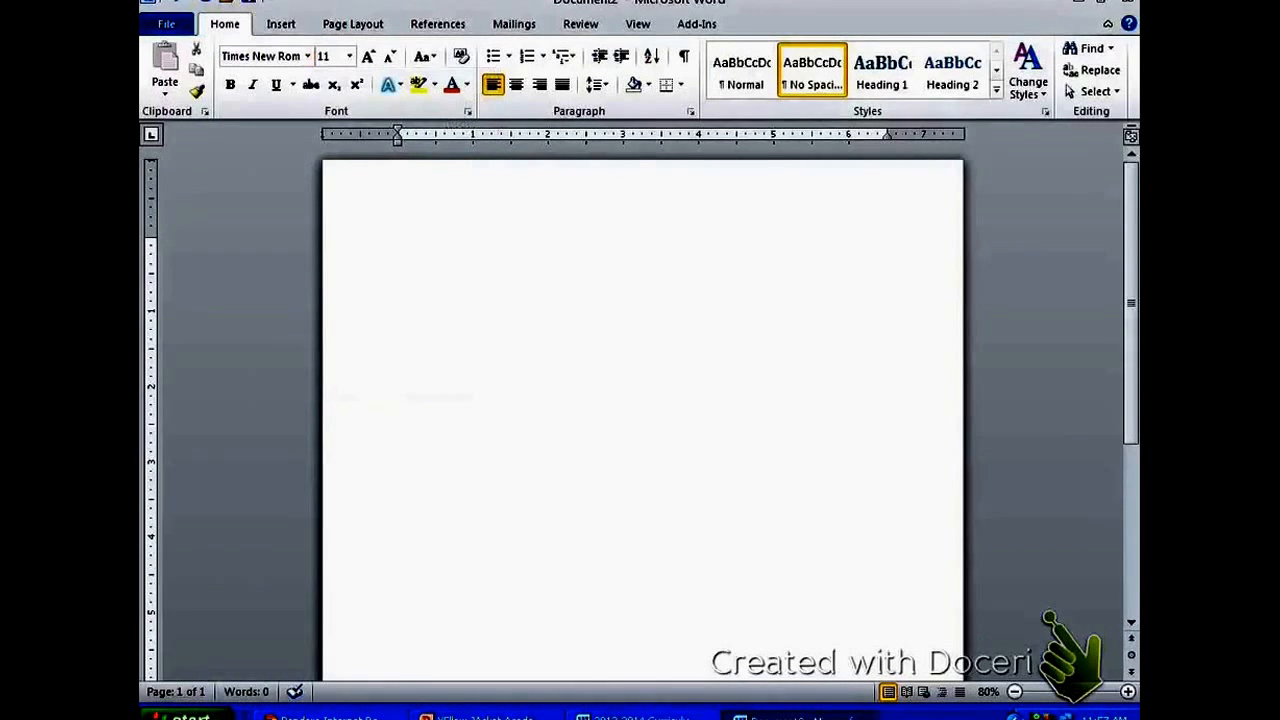
left_click(348, 56)
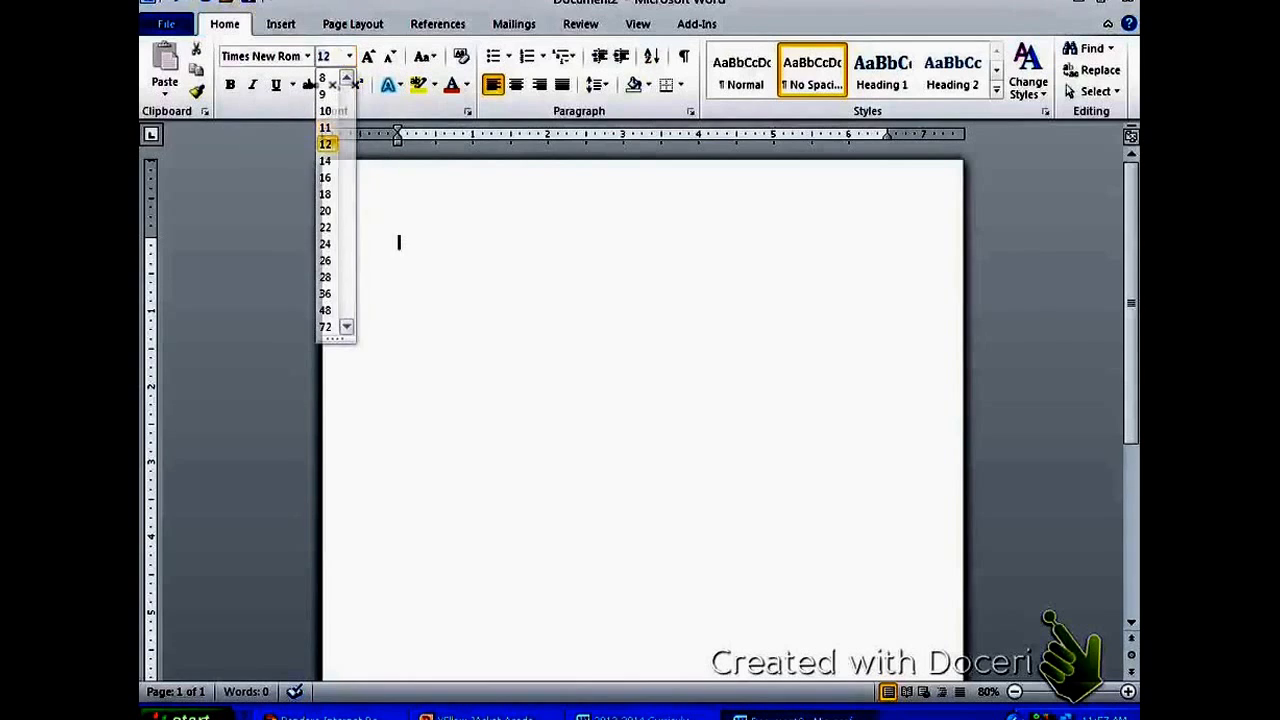
left_click(326, 144)
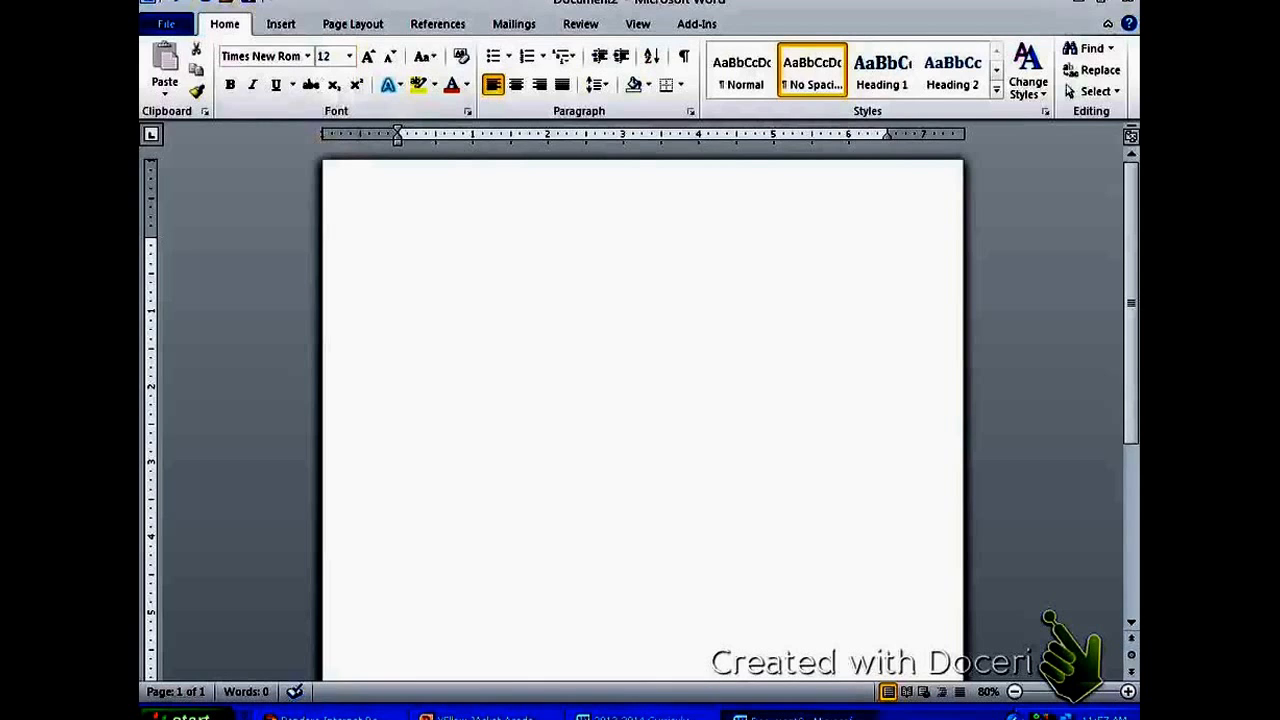
Enter the four-line heading: "Student Name", "Honors 10th Lit.", the teacher's name, and "September 2, 2013", each on its own line.
type("Student Name")
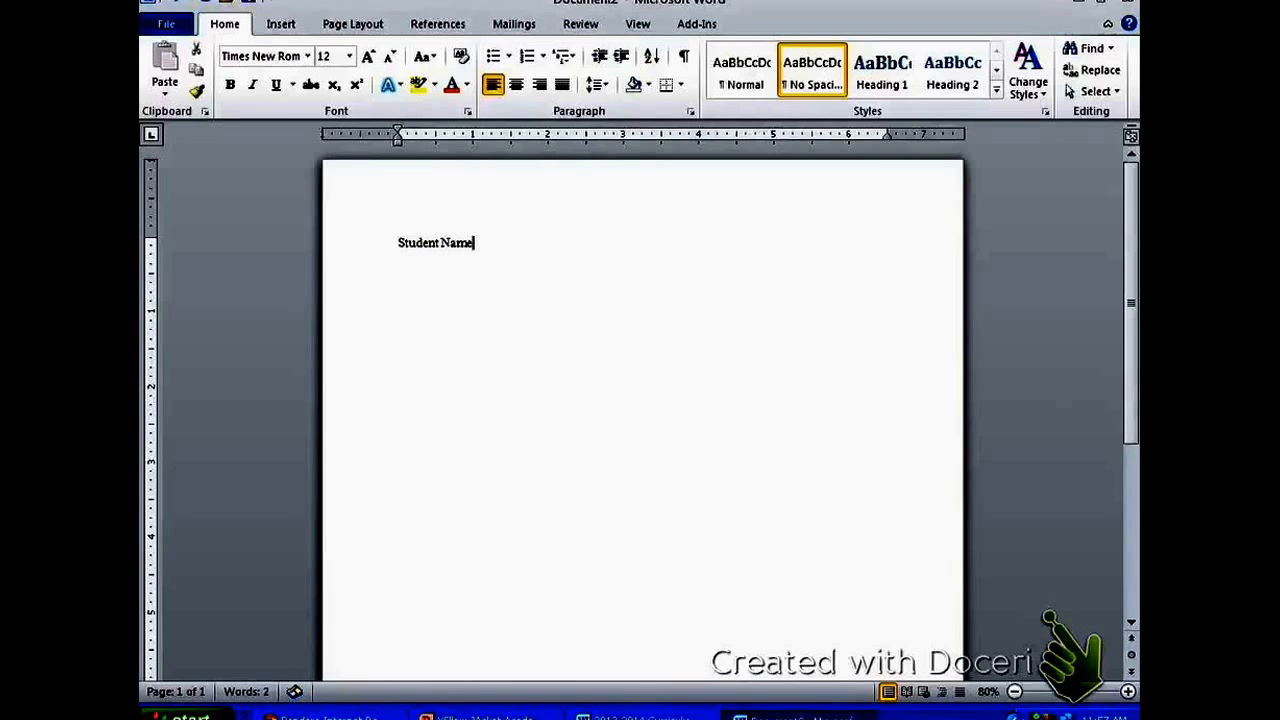
key("Return")
type("Honors ")
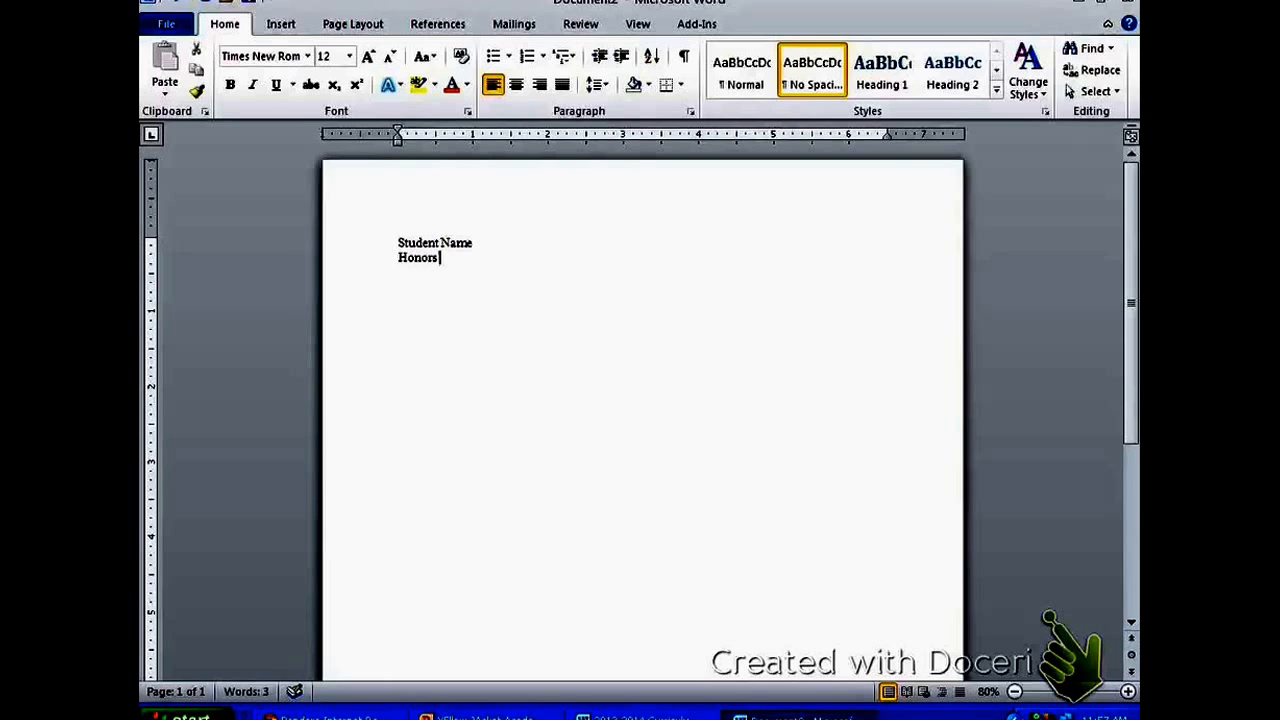
type("10th Lit.")
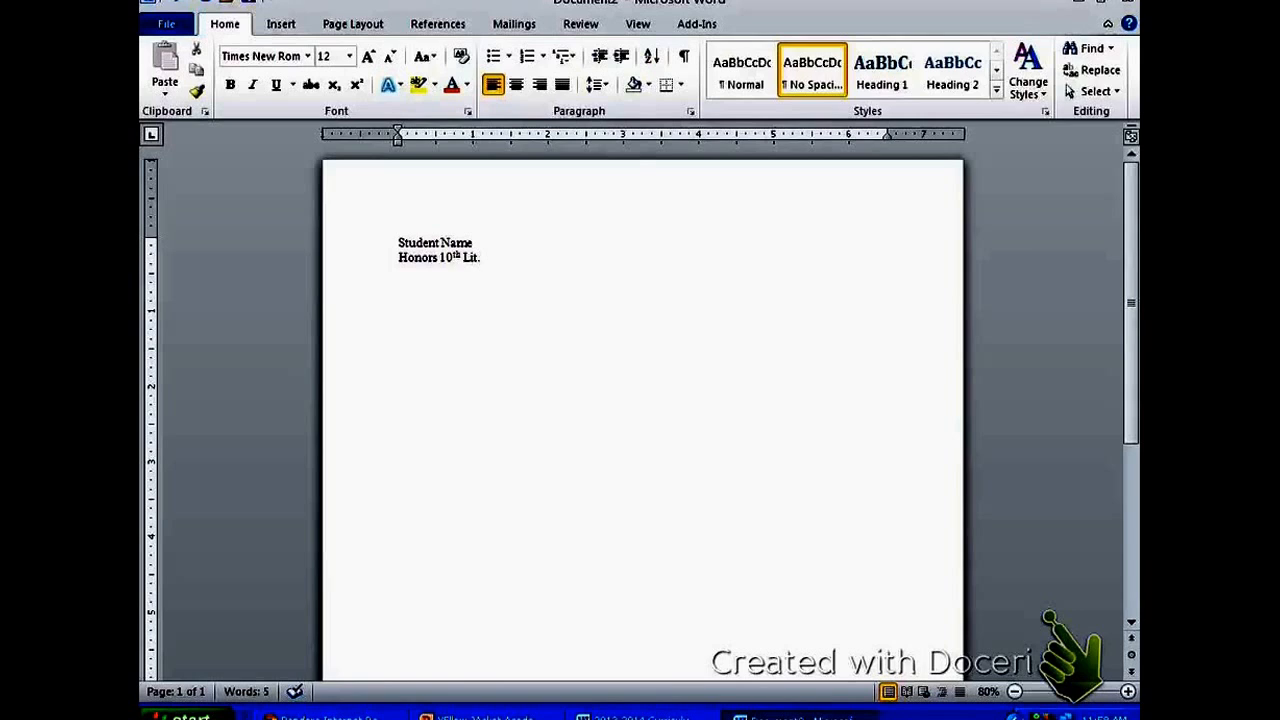
key("Return")
type("Mr. Johnson")
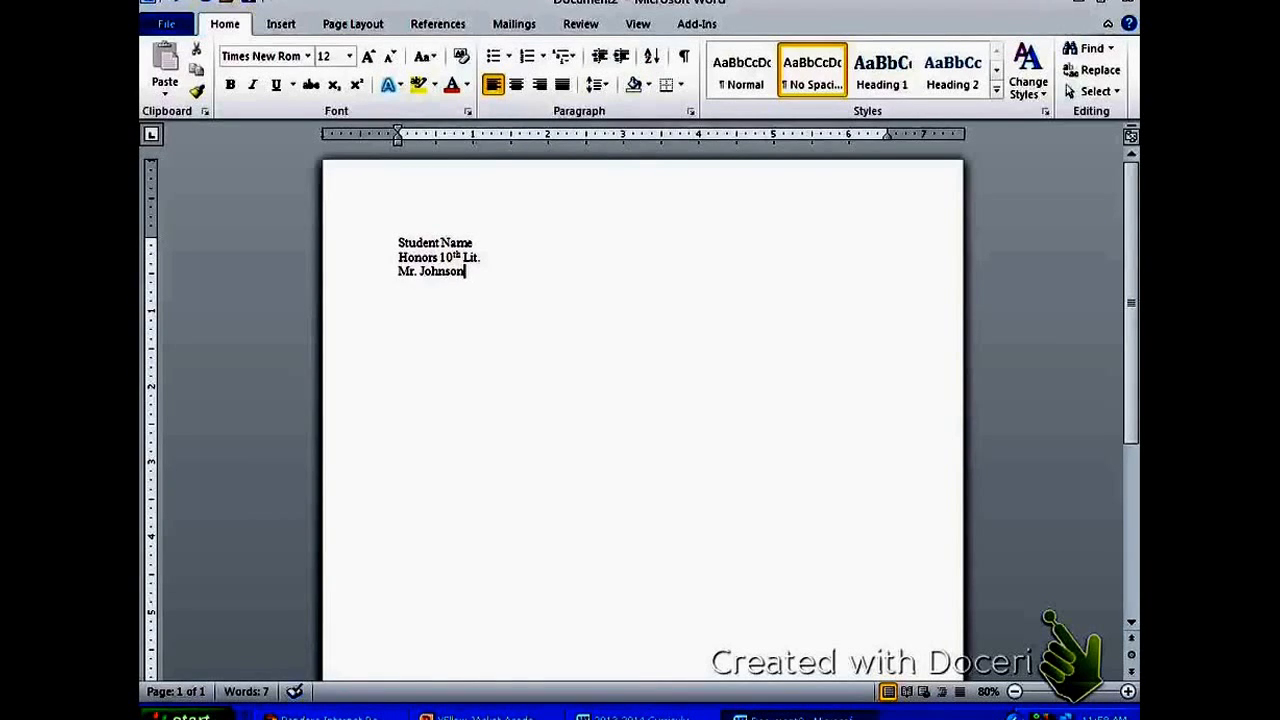
key("Return")
type("September 2,")
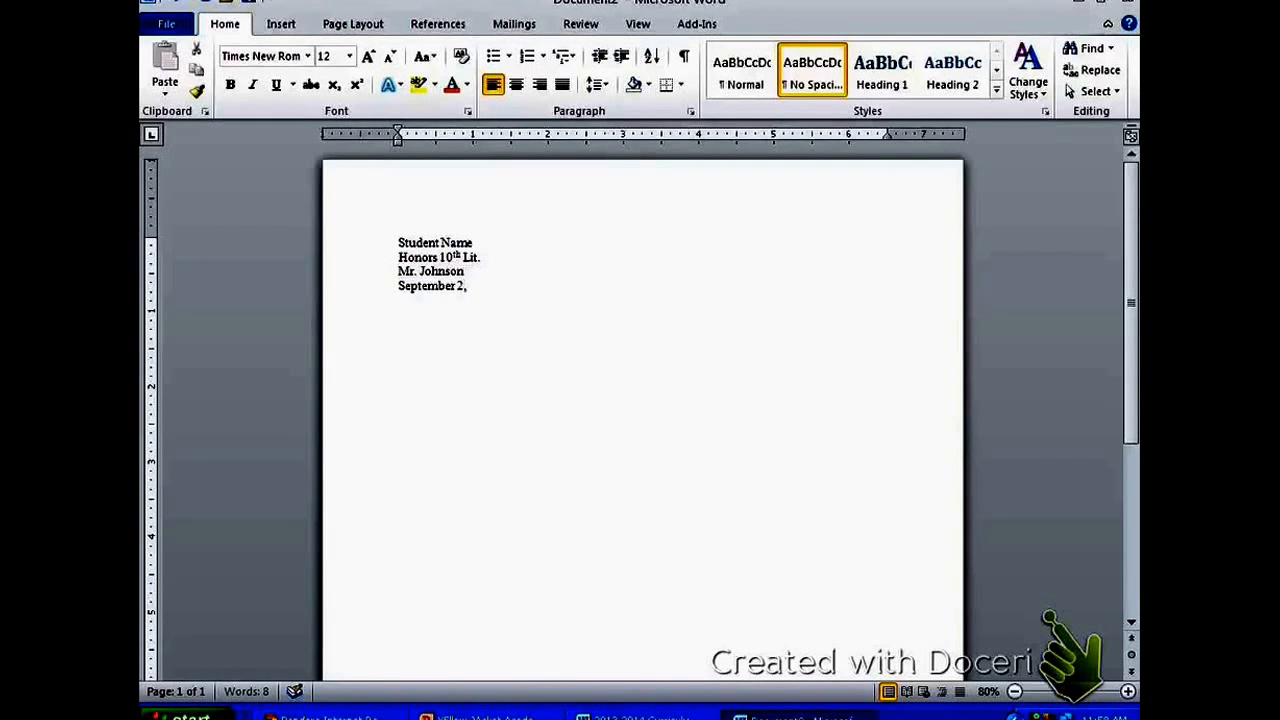
type(" 2013")
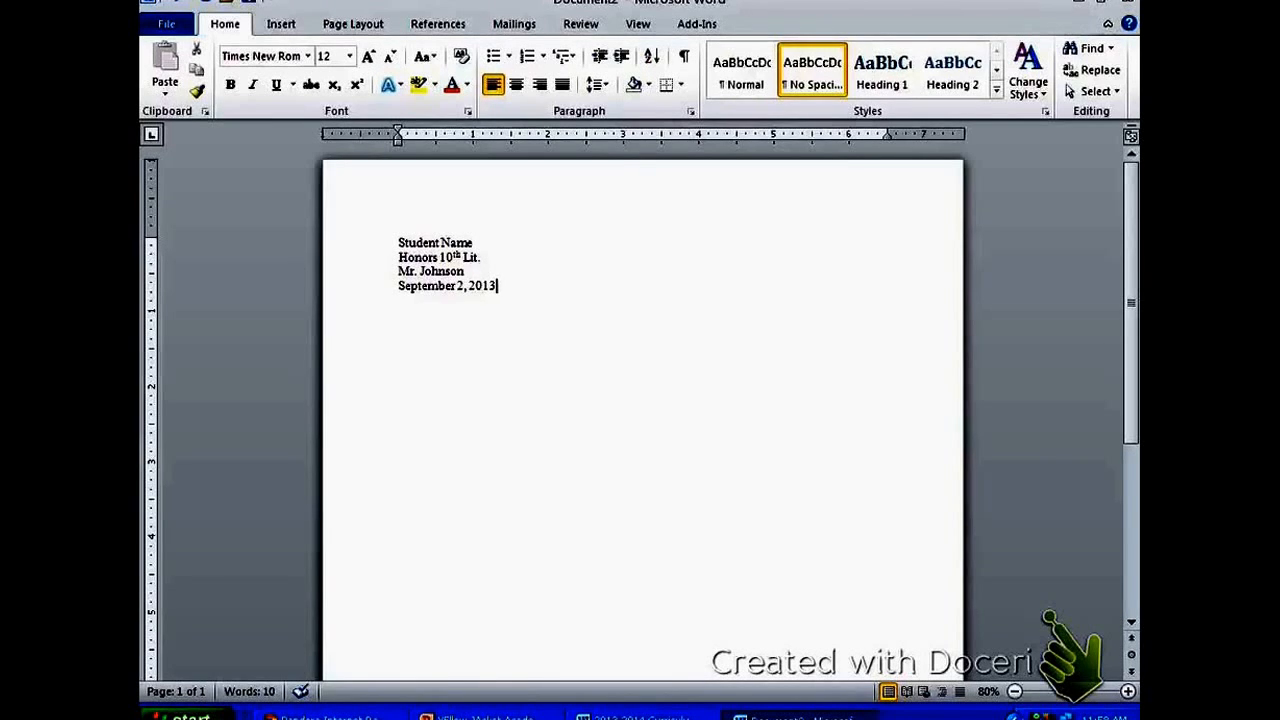
Apply double line spacing to all four heading lines.
key("ctrl+a")
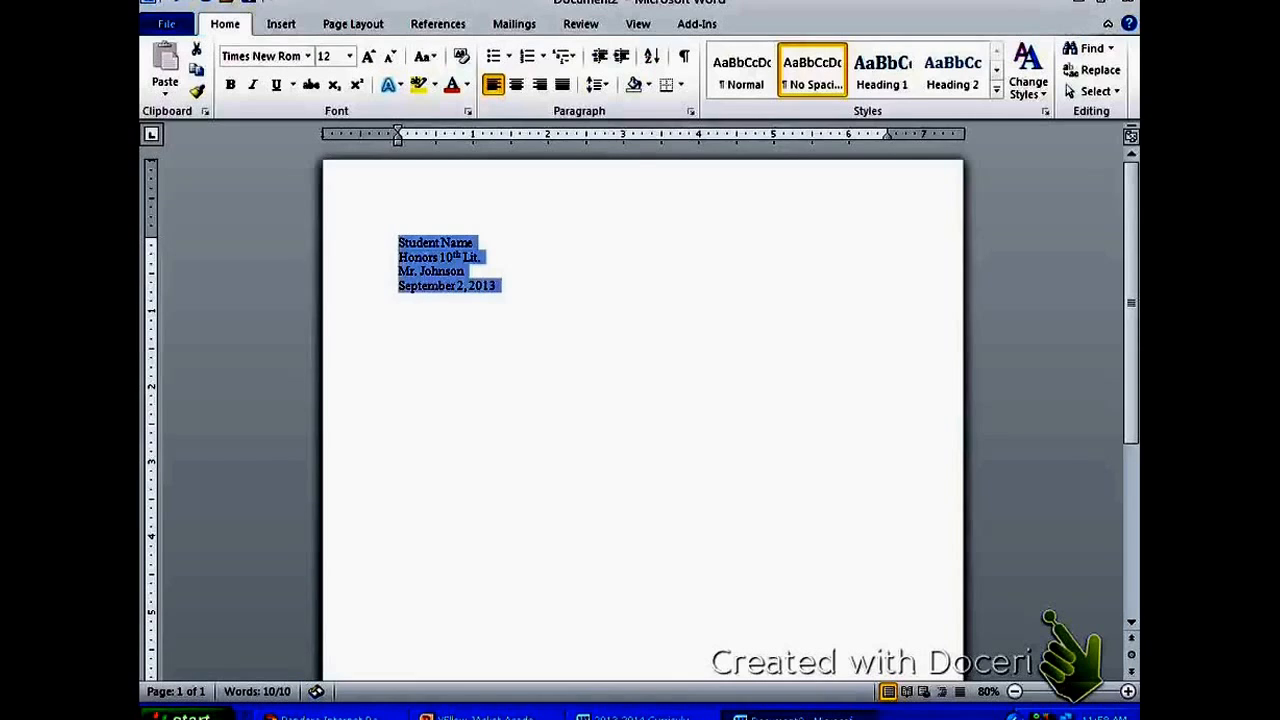
left_click(498, 286)
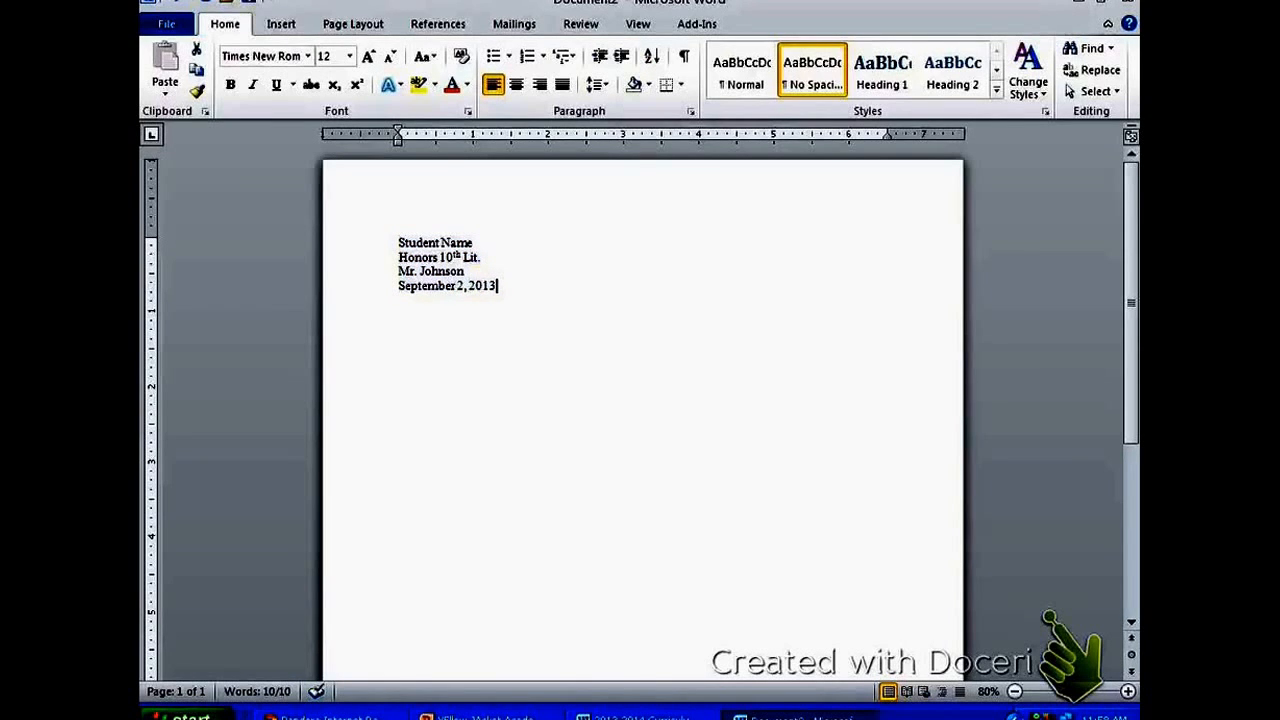
left_click_drag(499, 286, 398, 243)
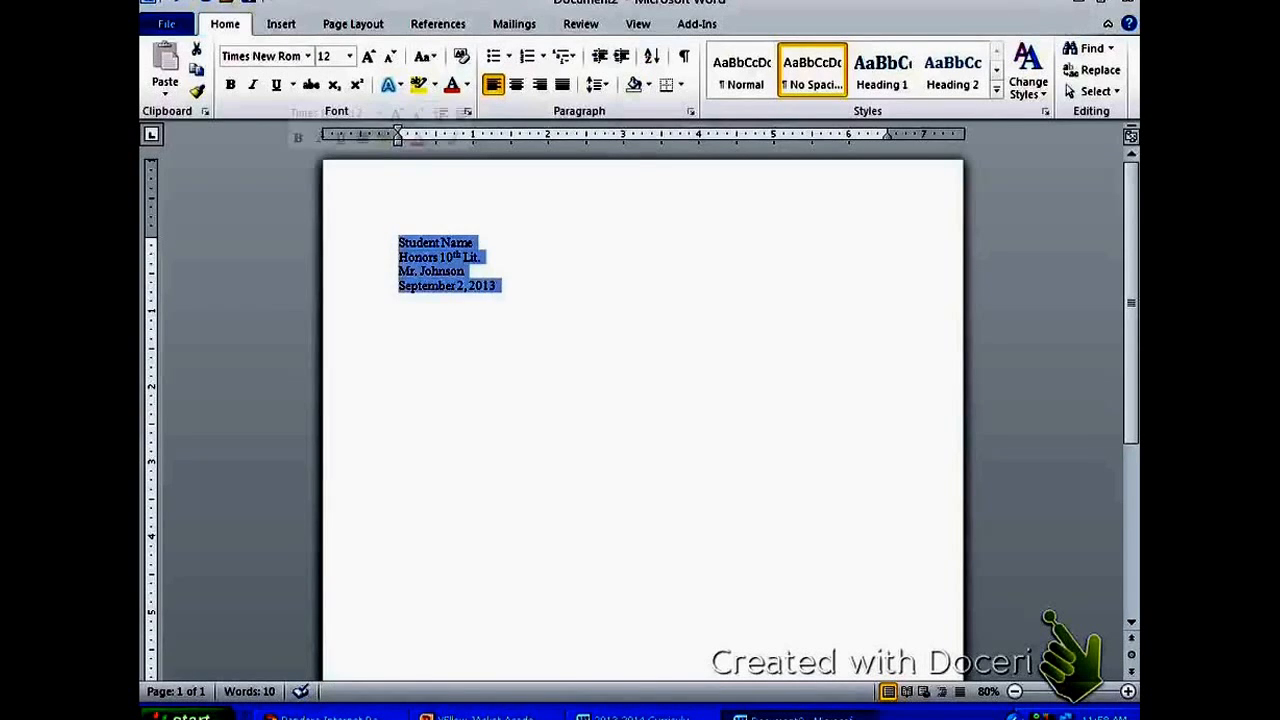
left_click(498, 286)
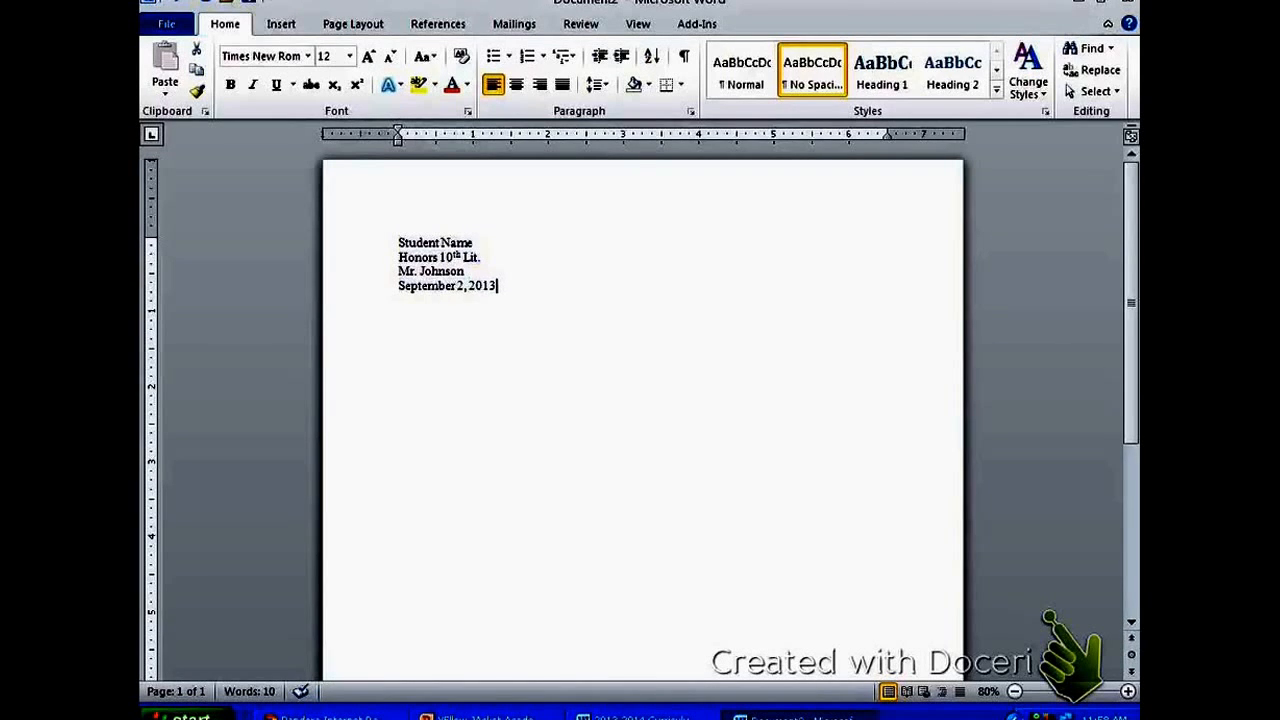
key("ctrl+a")
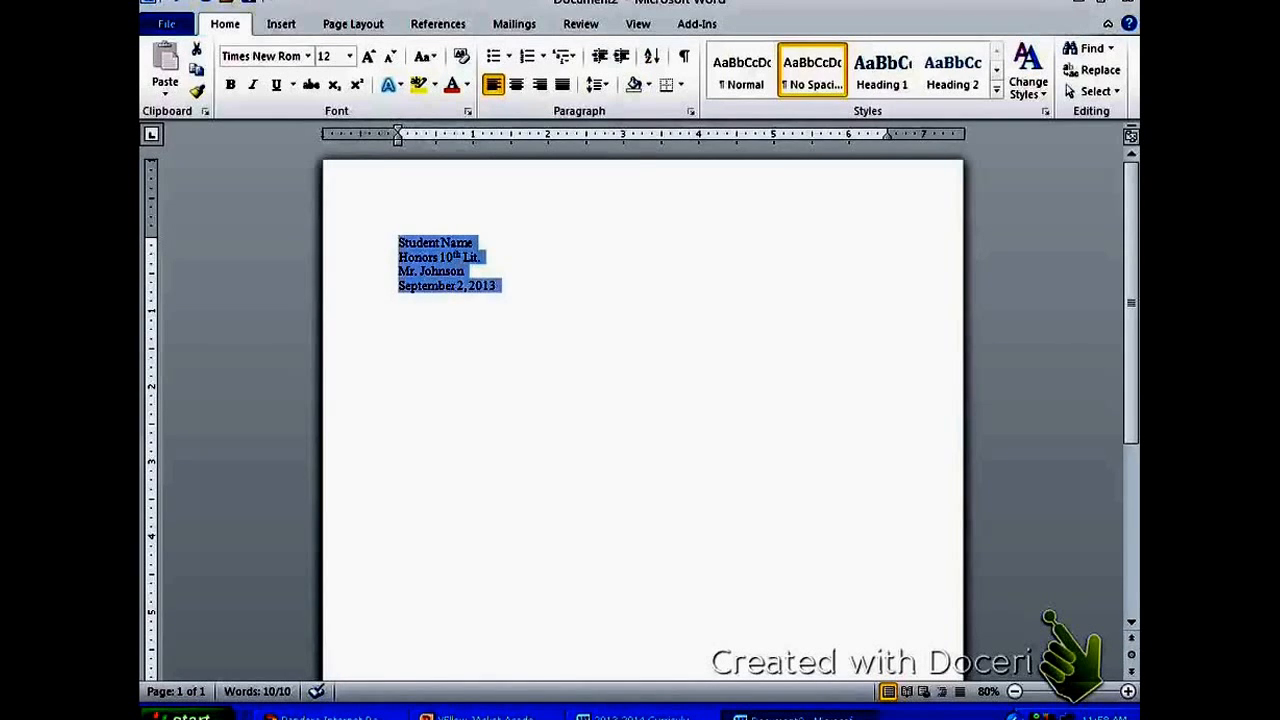
key("ctrl+2")
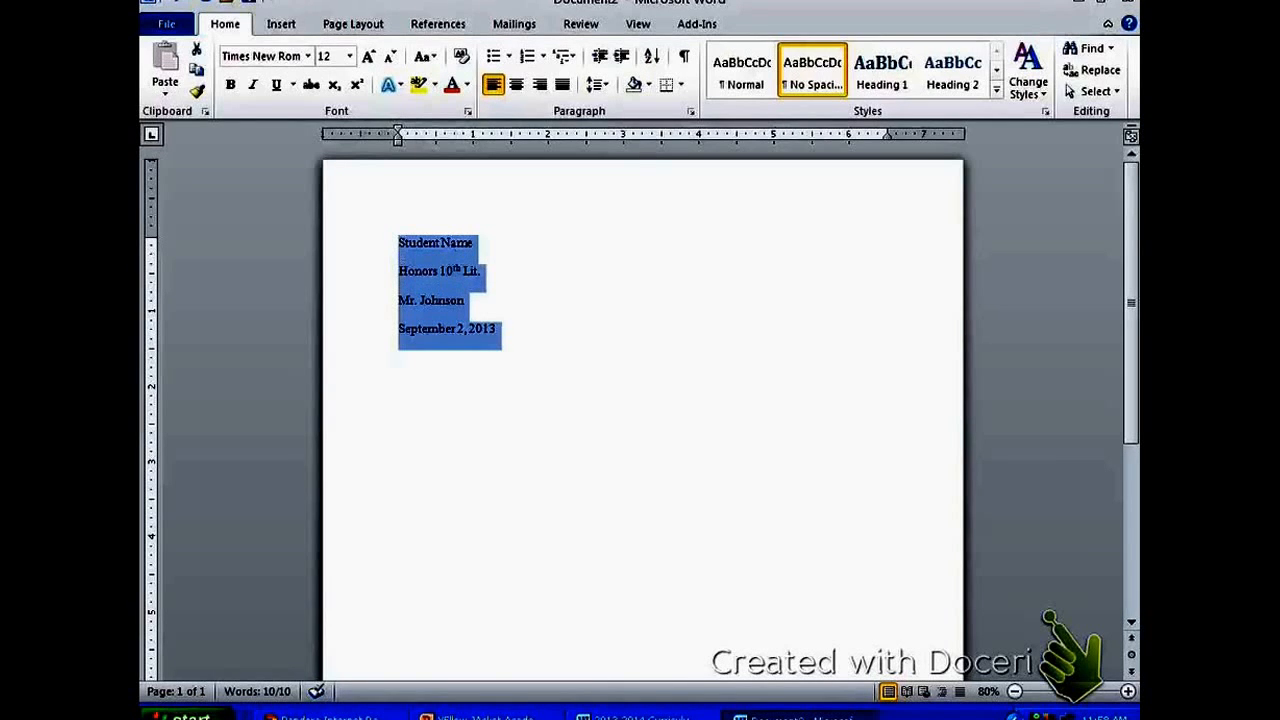
left_click(497, 329)
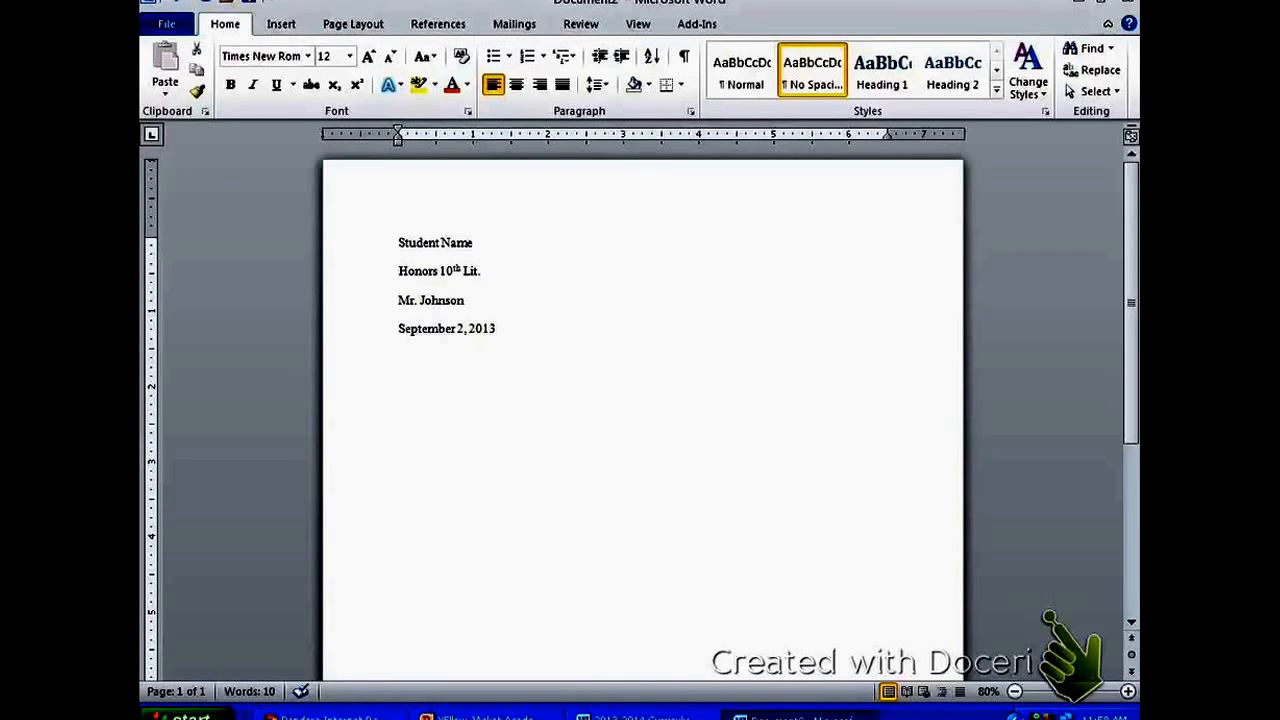
Add a centered line reading "TITLE" below the date.
key("Return")
left_click(516, 84)
type("T")
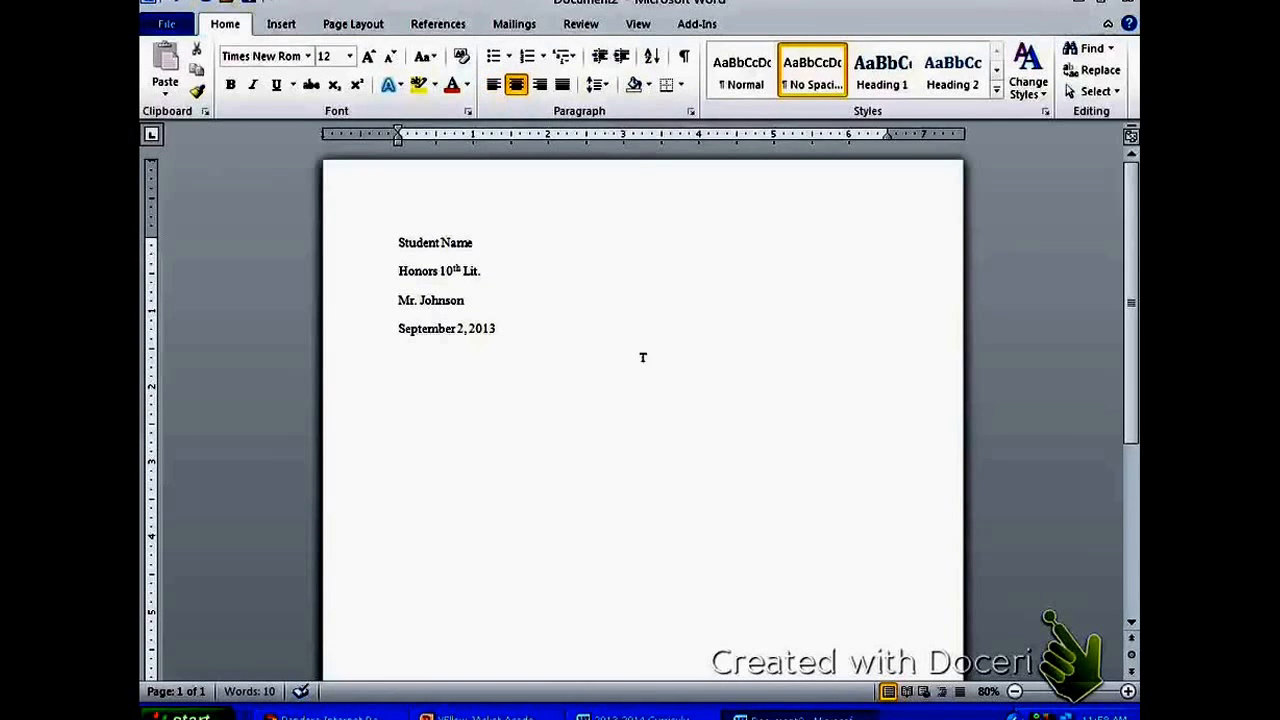
type("ITLE")
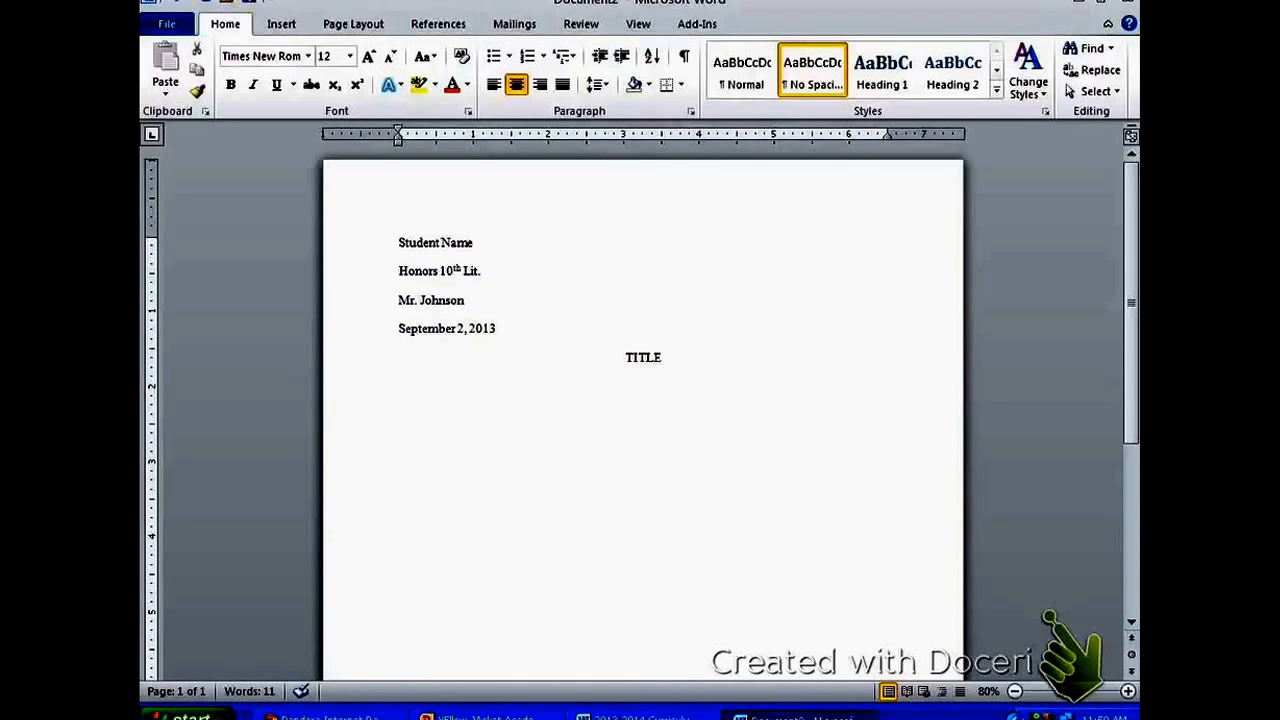
Start a left-aligned paragraph under the title with a tab indent and the text "Begin your paper...".
key("Return")
left_click(493, 84)
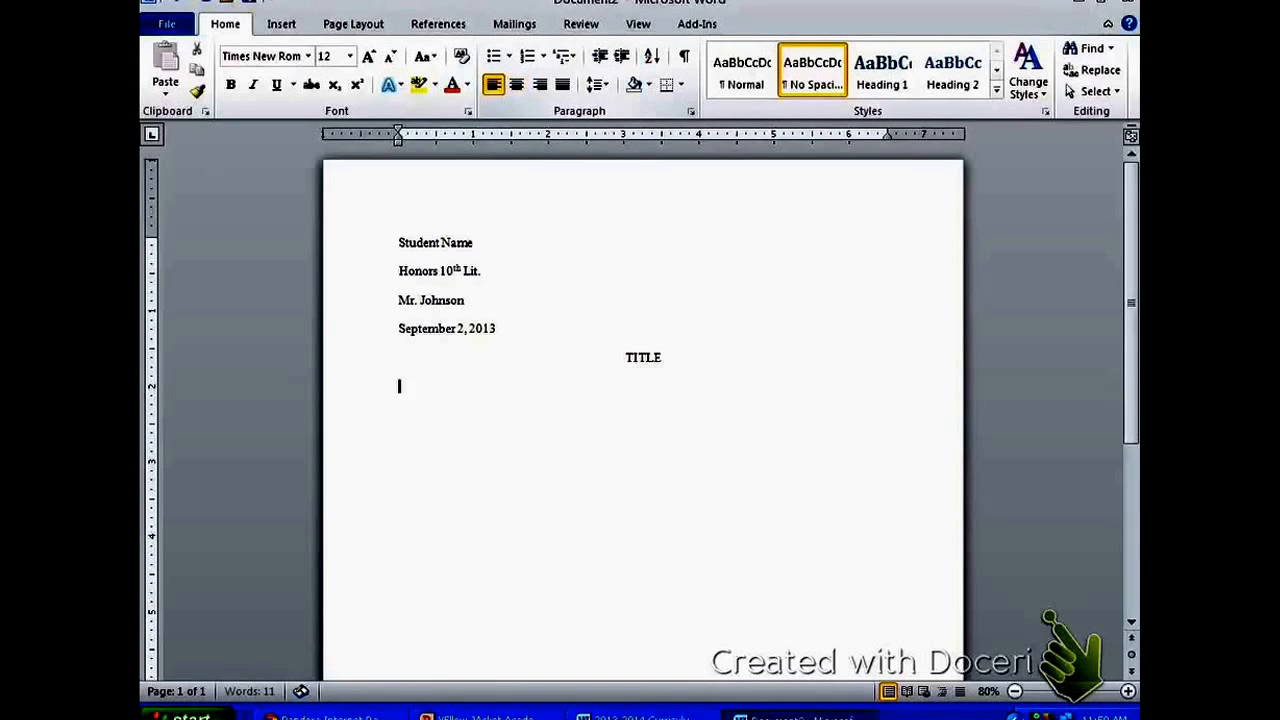
key("Tab")
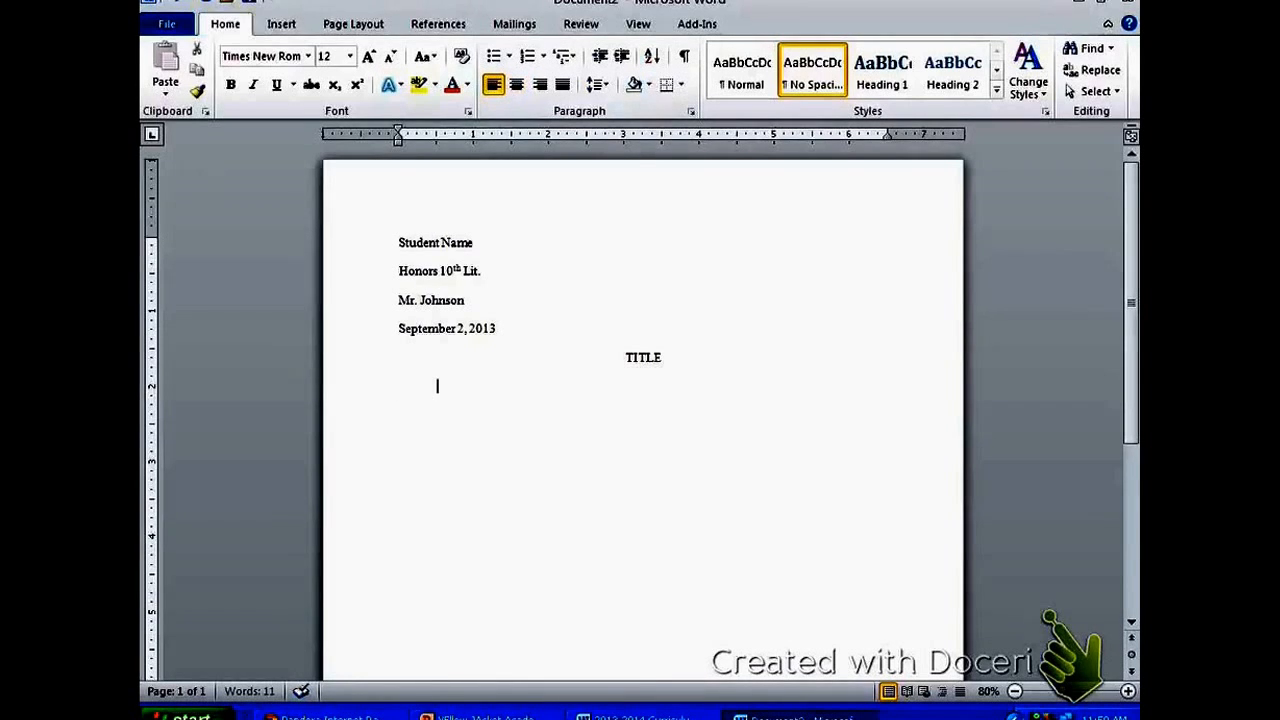
type("Begin your paper...")
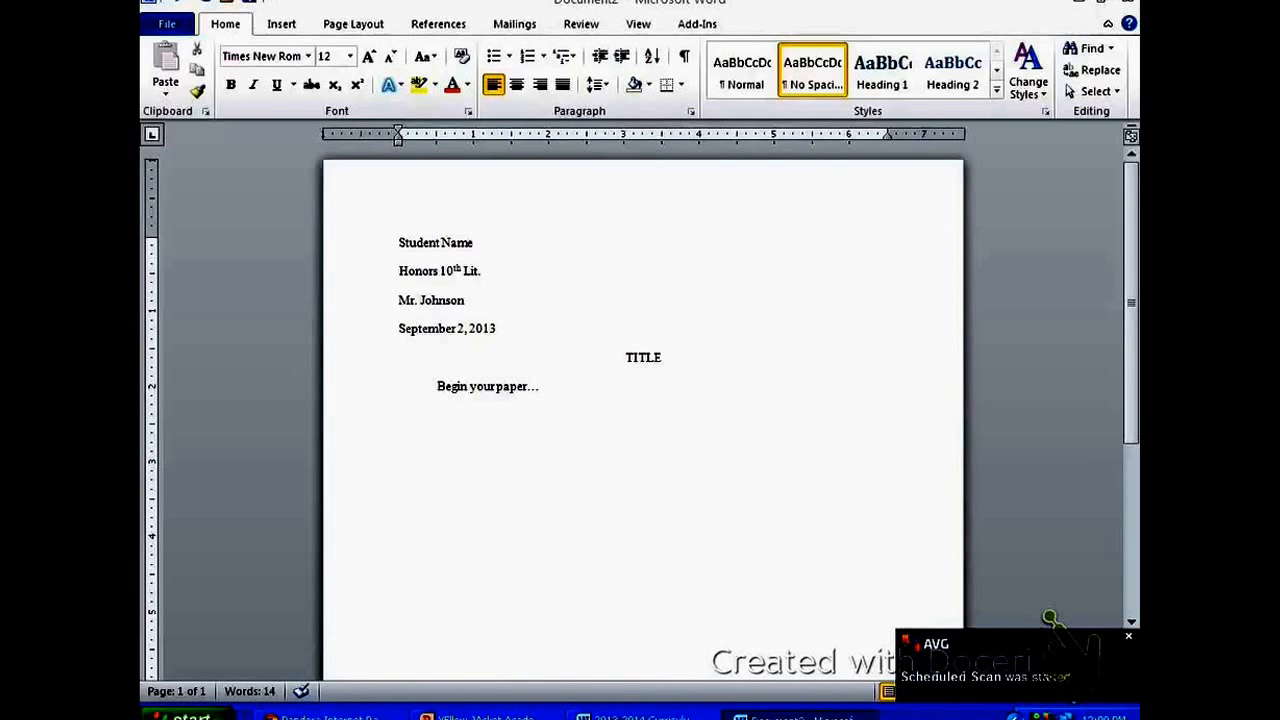
Stop the running AVG scheduled scan.
right_click(1047, 716)
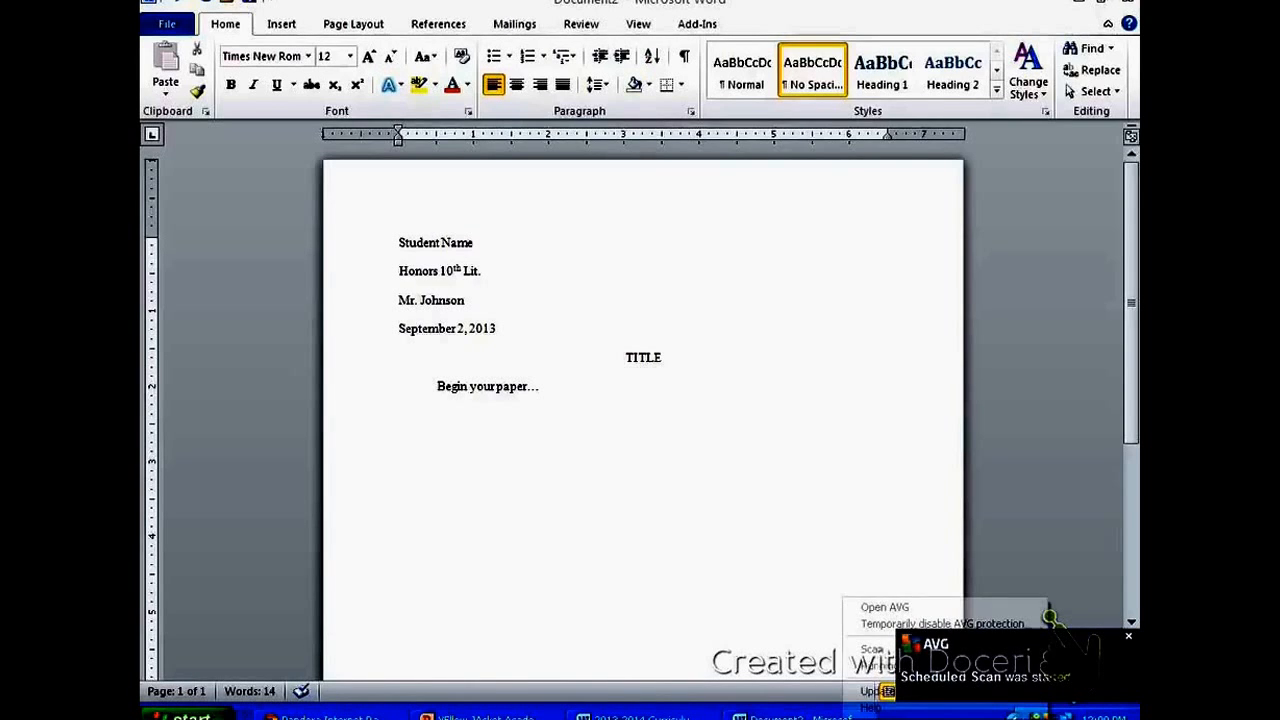
mouse_move(897, 666)
left_click(760, 667)
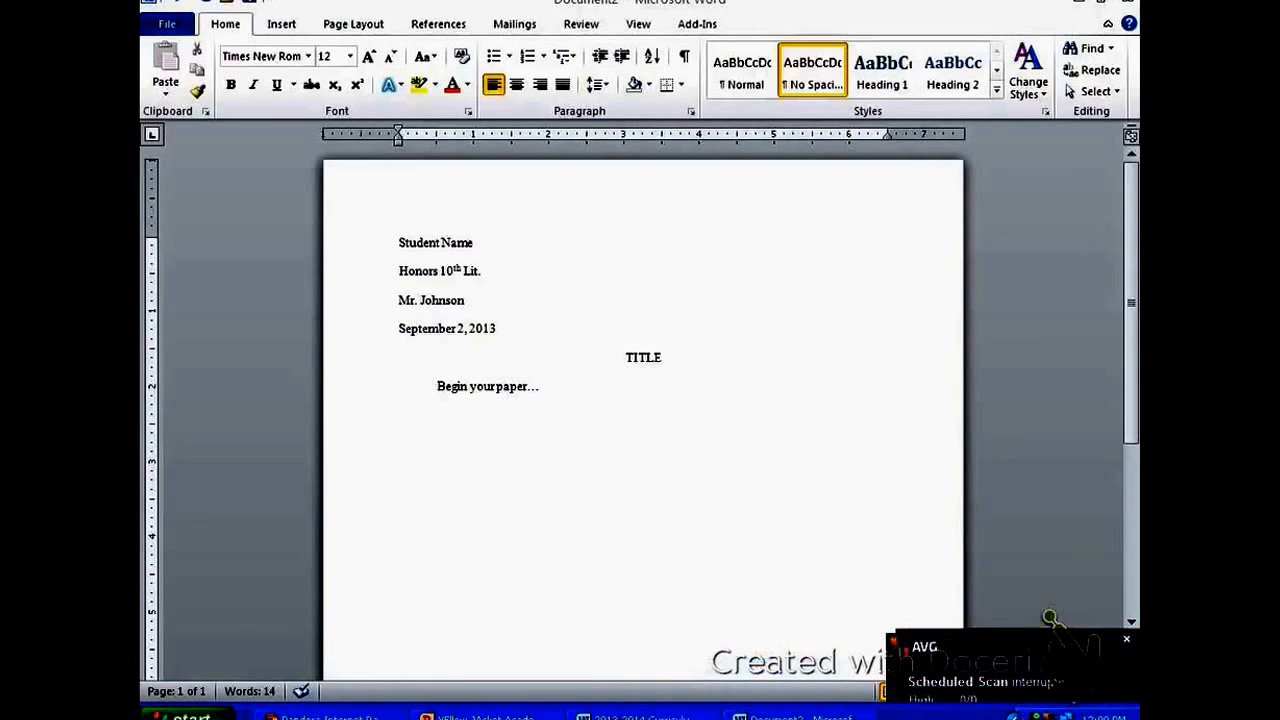
Open the page header for editing and apply the No Spacing style to it.
double_click(399, 204)
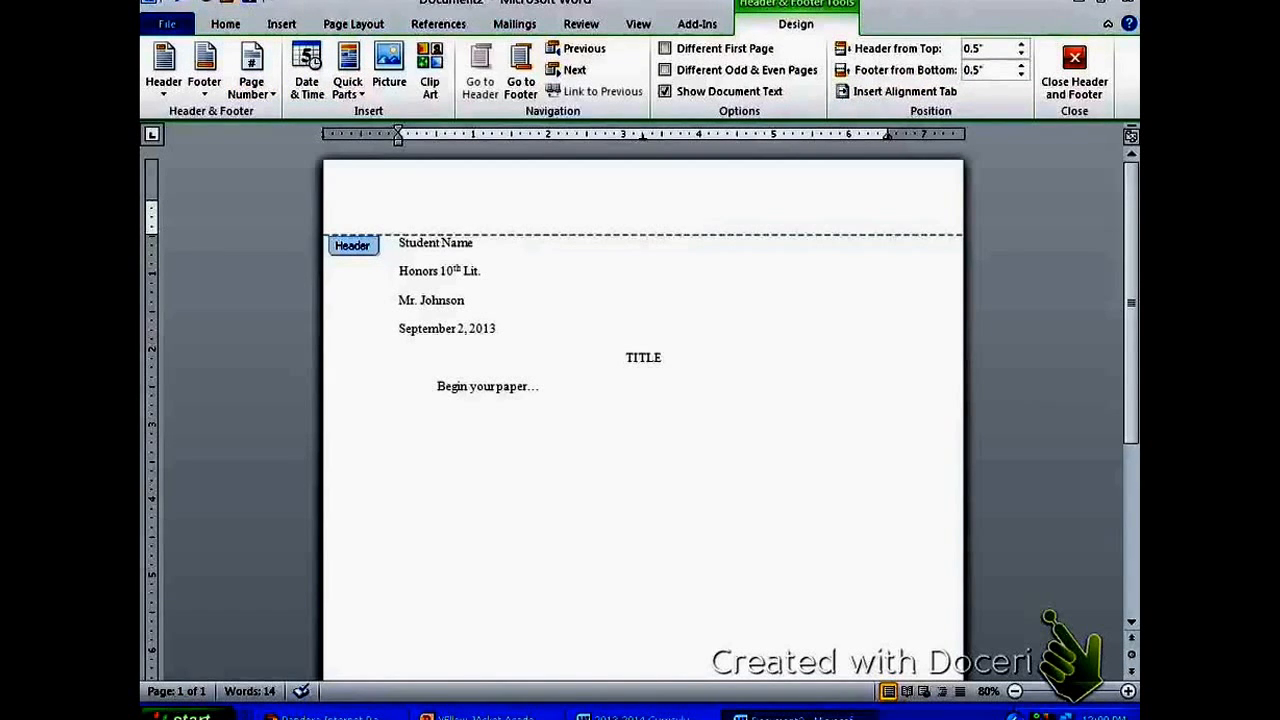
left_click(225, 23)
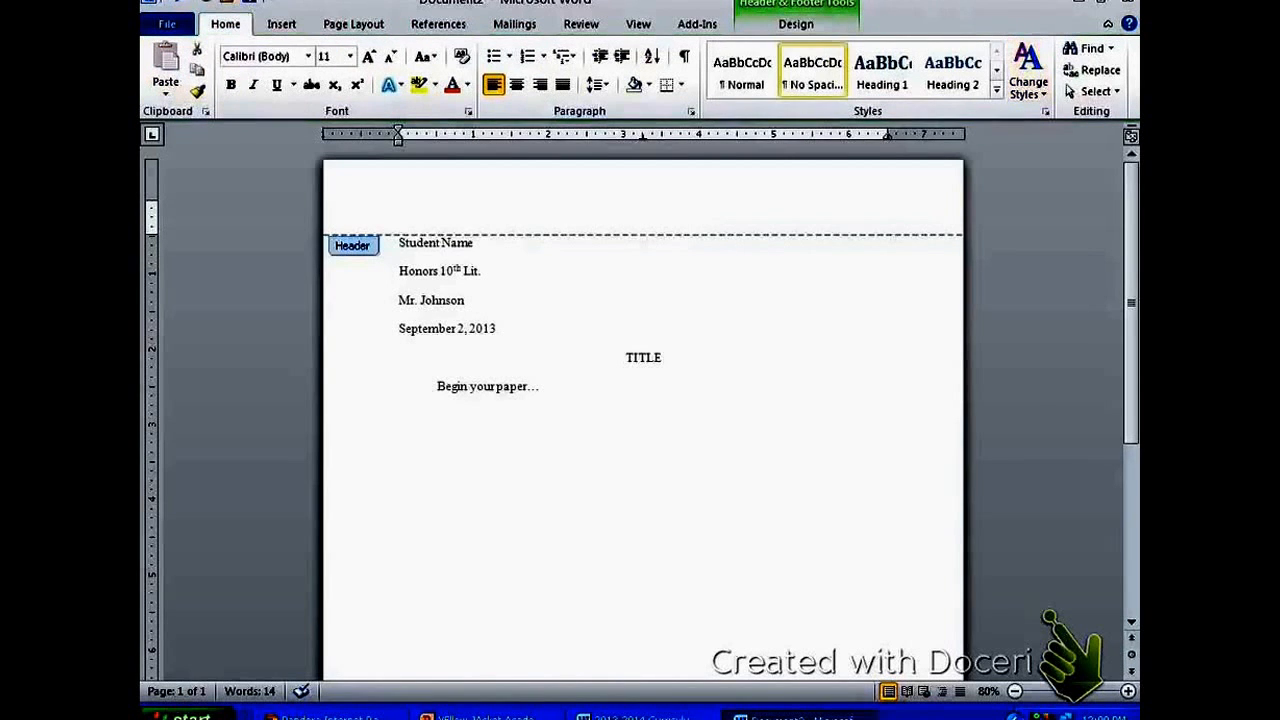
left_click(812, 72)
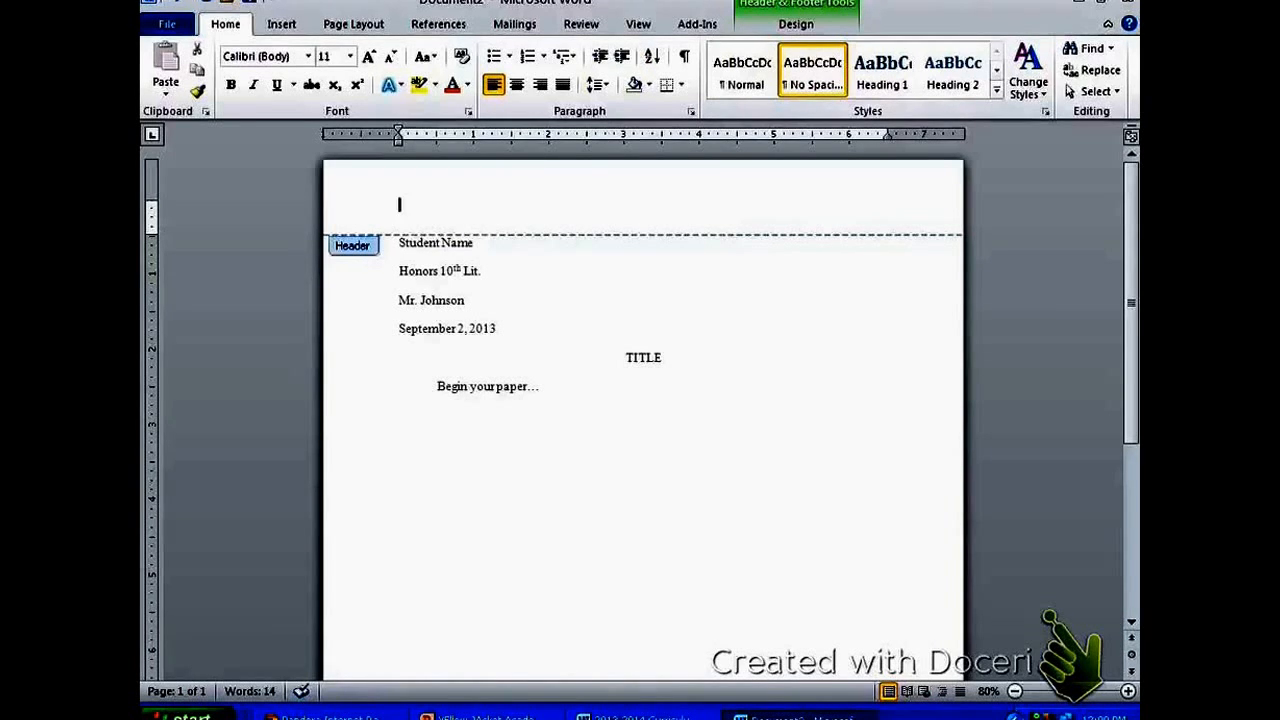
Insert a Plain Number 3 page number at the top of the page and add the last name before it.
left_click(281, 23)
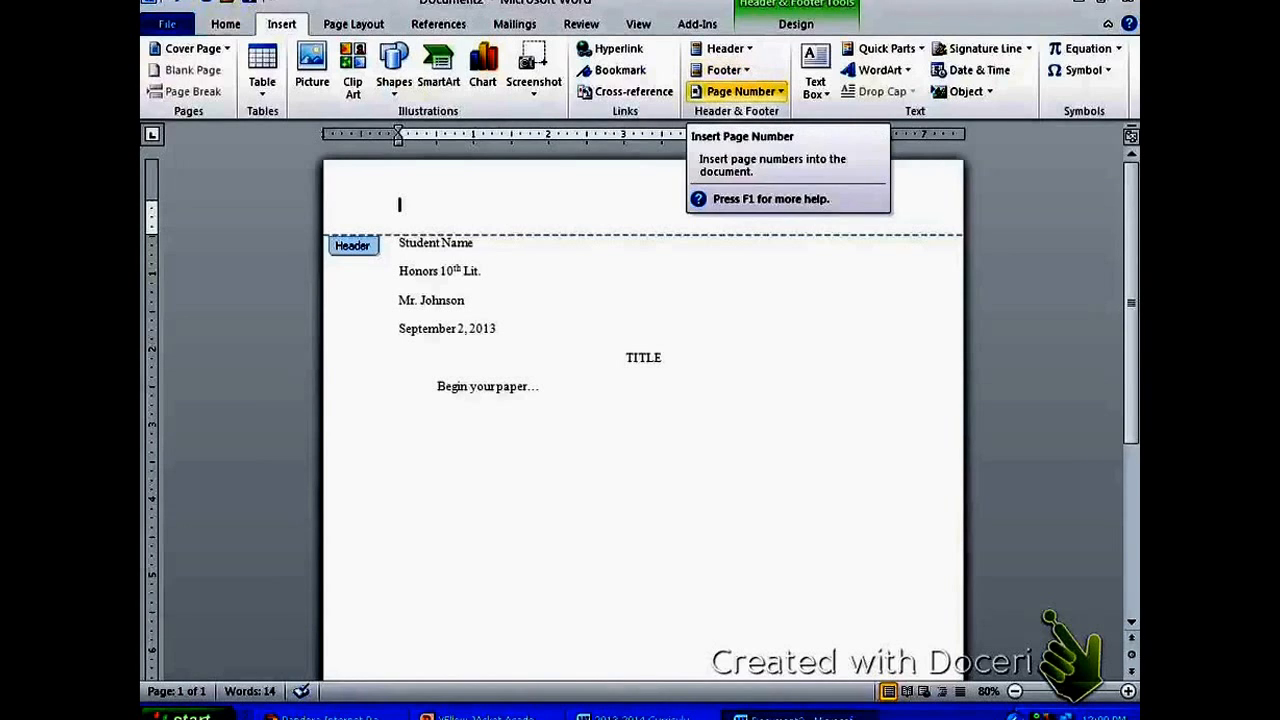
left_click(740, 91)
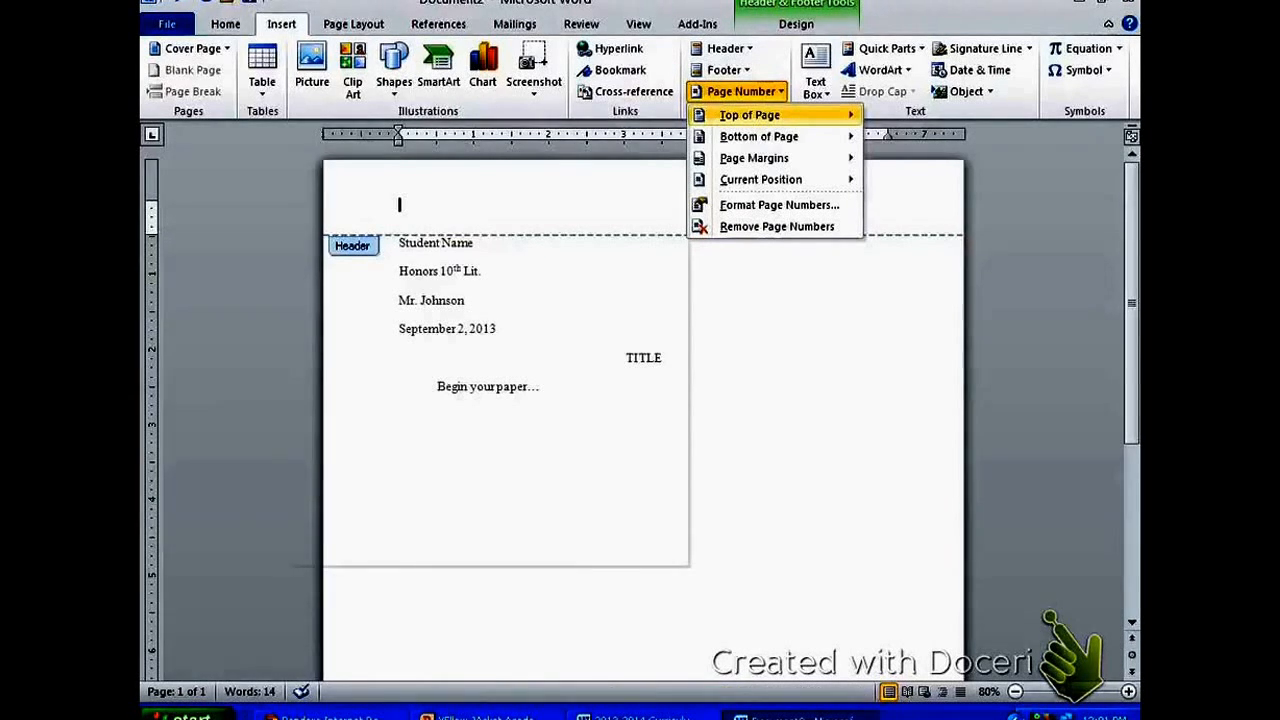
mouse_move(750, 115)
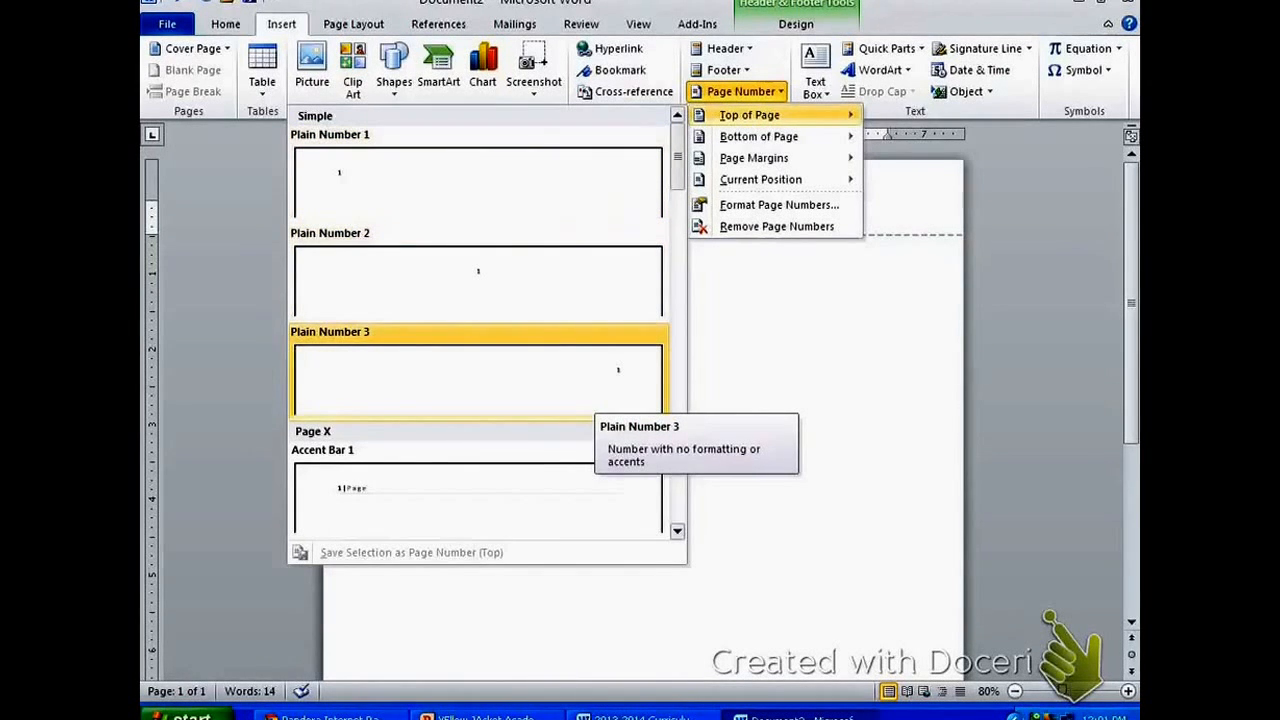
left_click(580, 390)
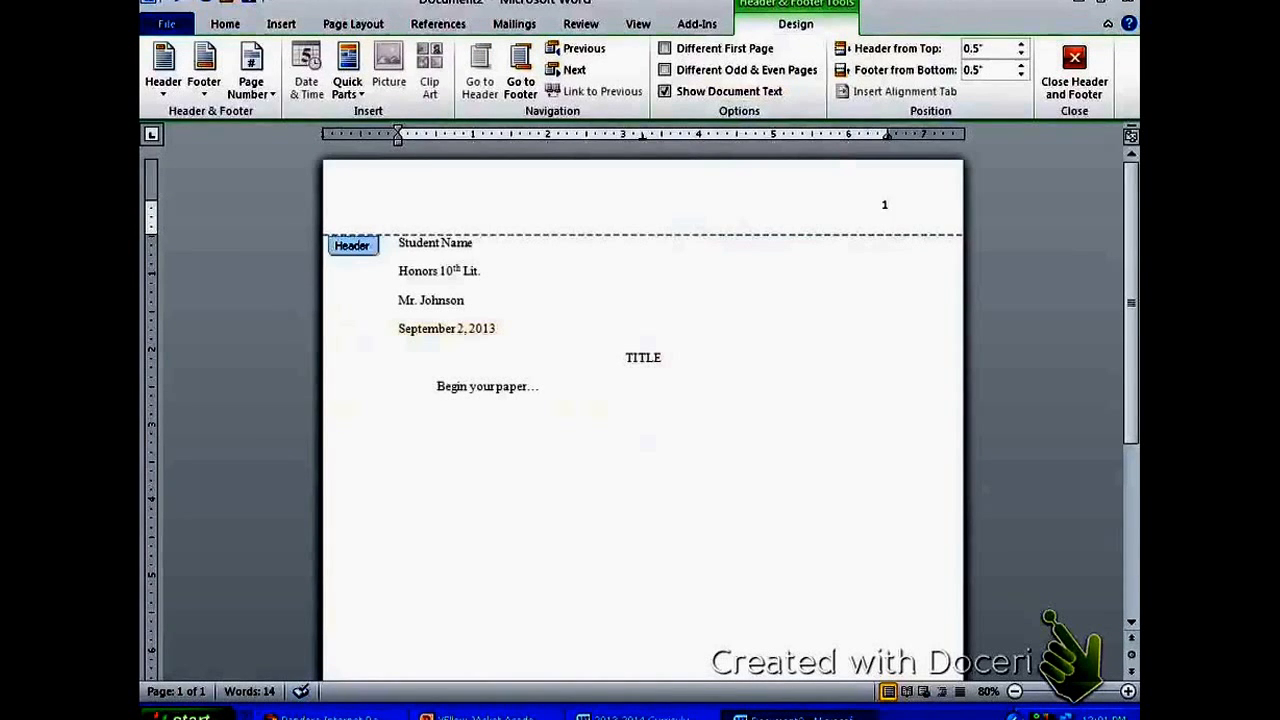
type("Johnson")
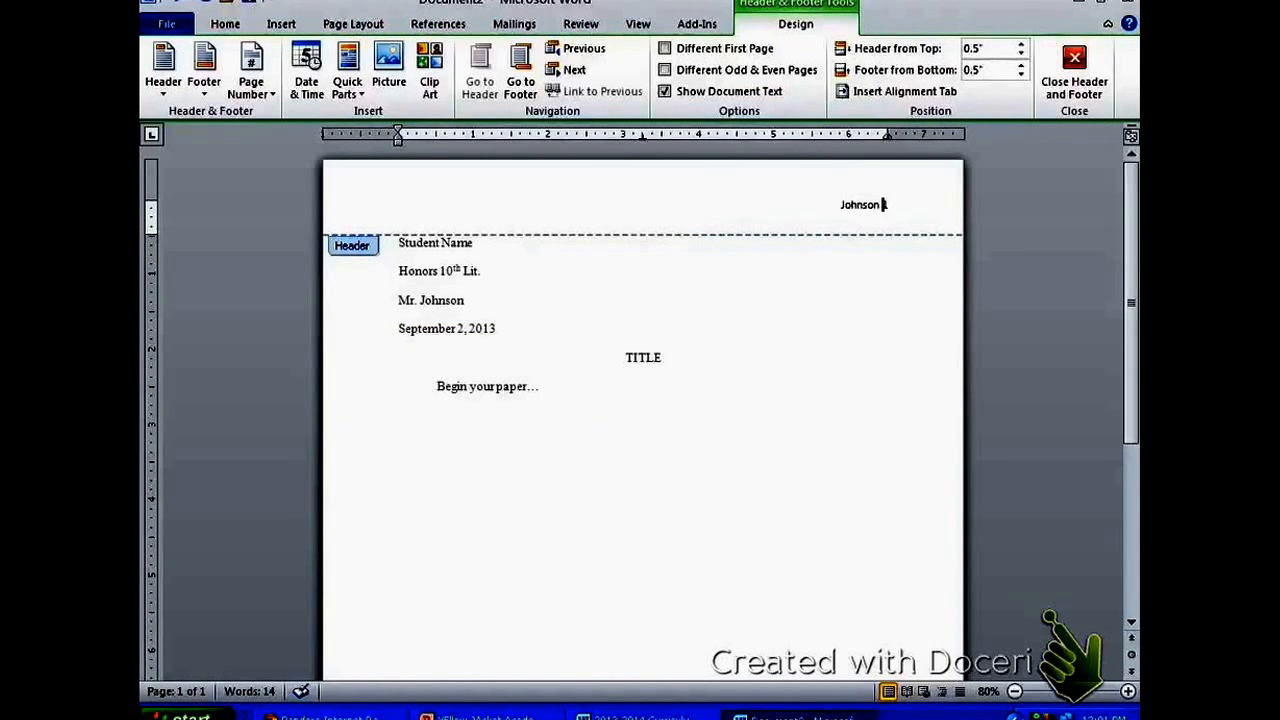
Set the header's last name and page number to Times New Roman, size 12, and return to the document body.
left_click_drag(892, 205, 834, 205)
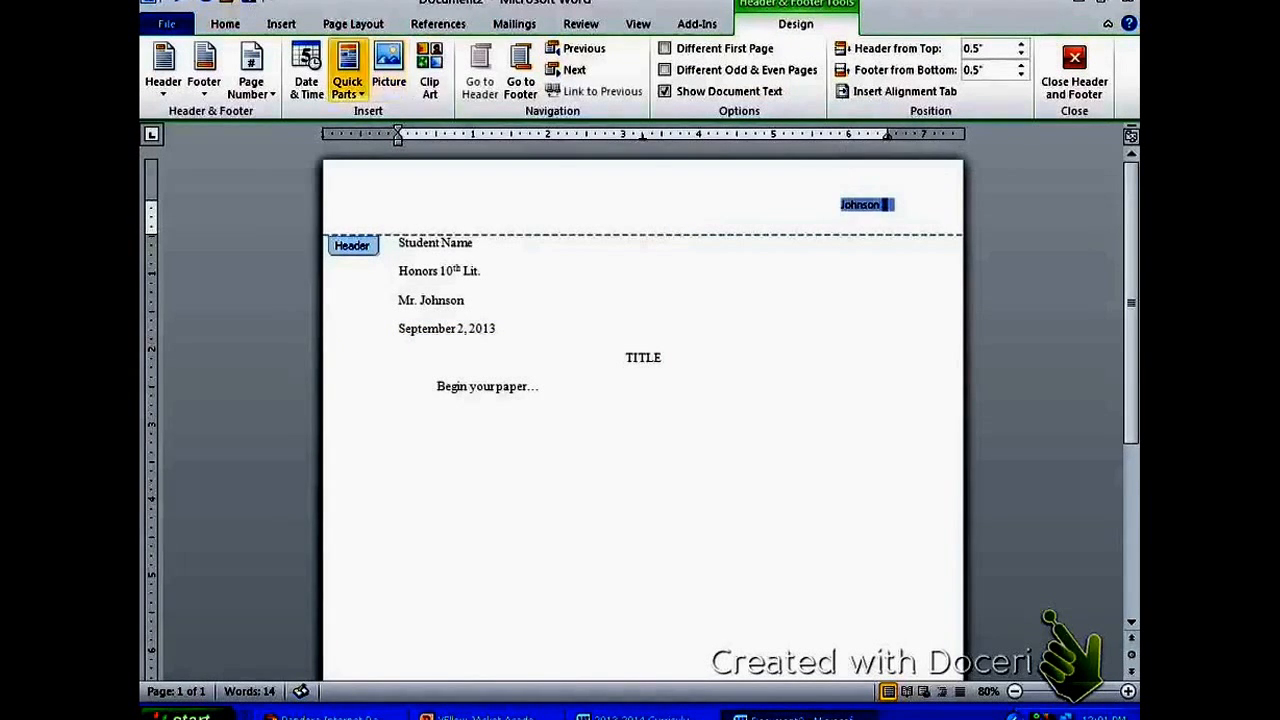
left_click(225, 24)
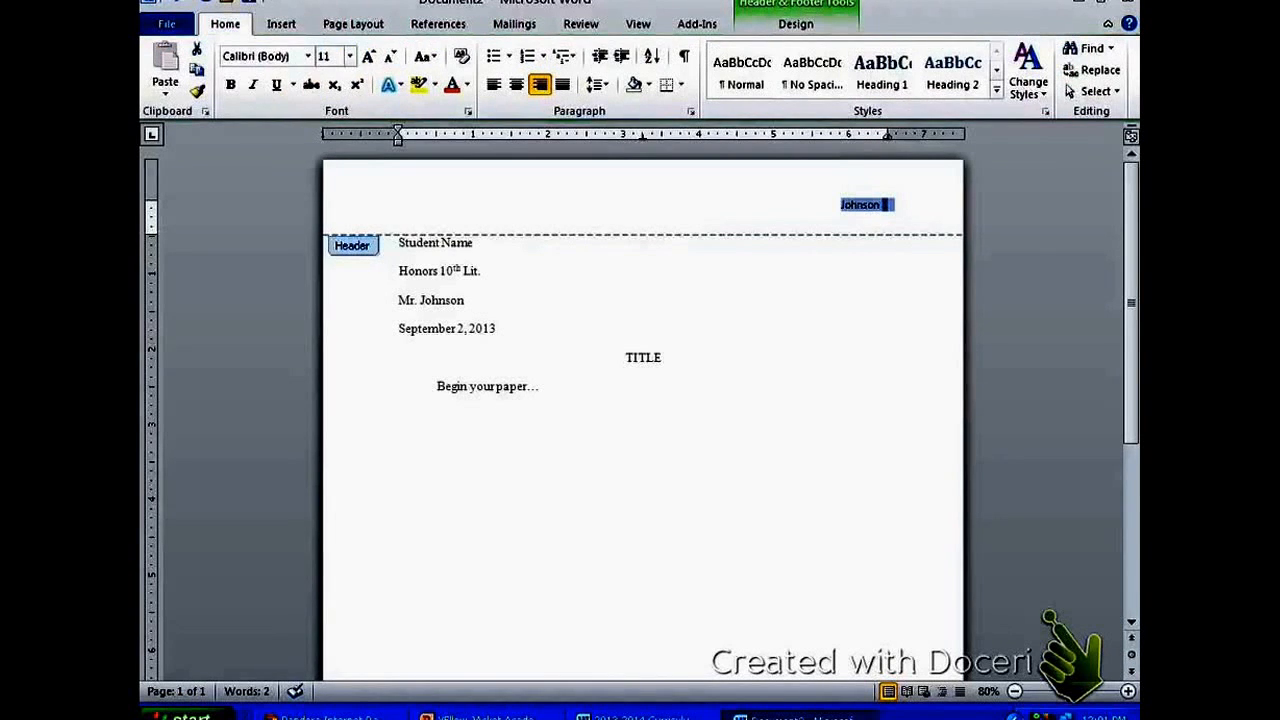
left_click(308, 56)
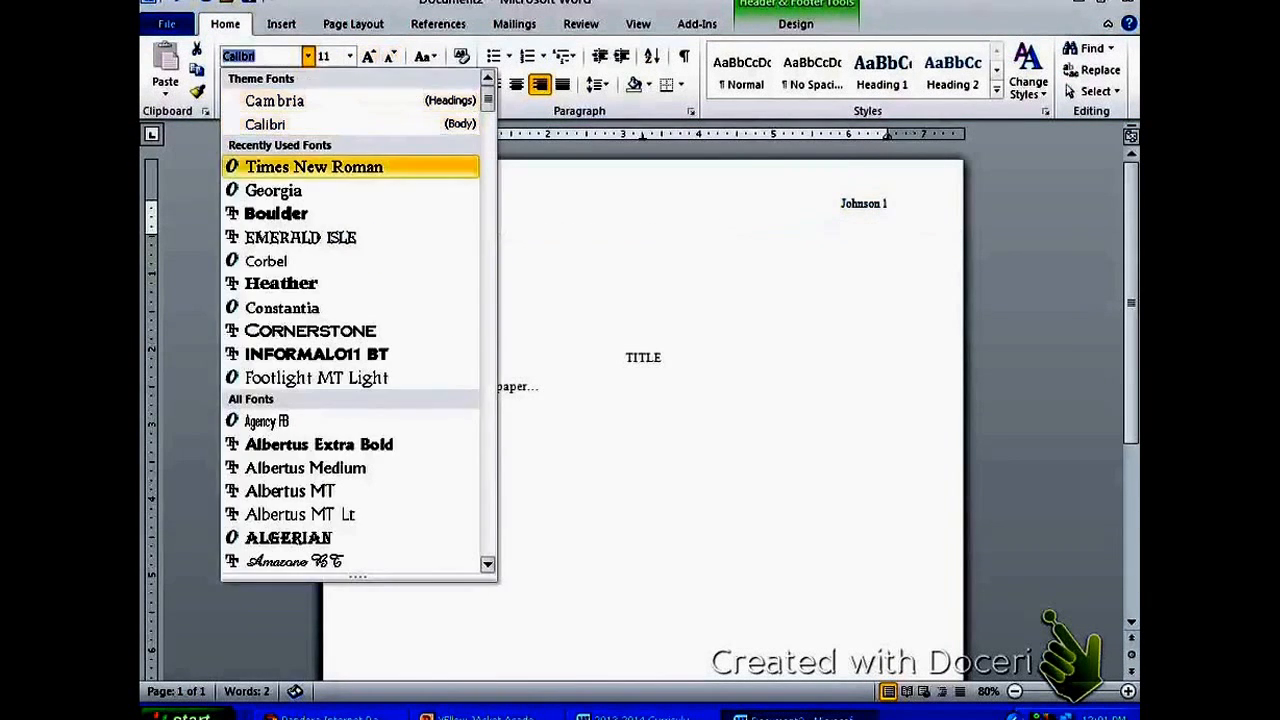
left_click(314, 167)
left_click(349, 56)
left_click(328, 144)
left_click(886, 205)
double_click(540, 387)
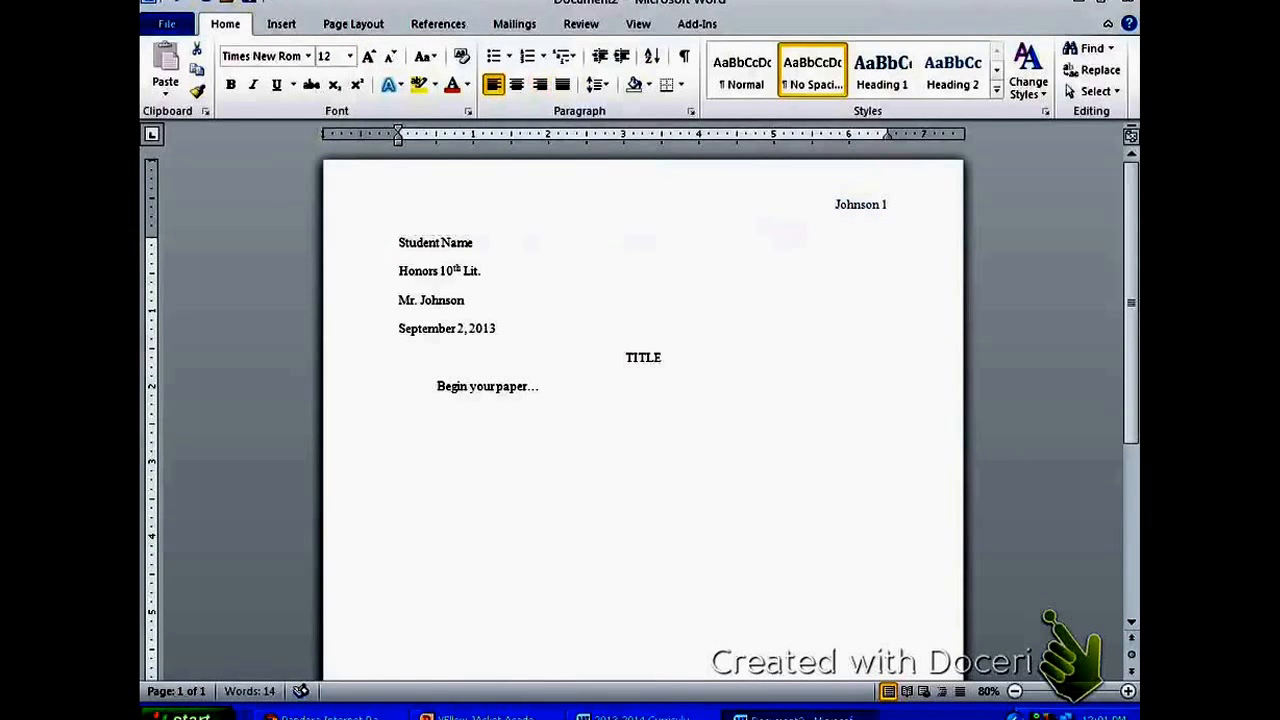
Add blank lines after "Begin your paper..." until the document runs onto page 2.
scroll(643, 400, "down", 5)
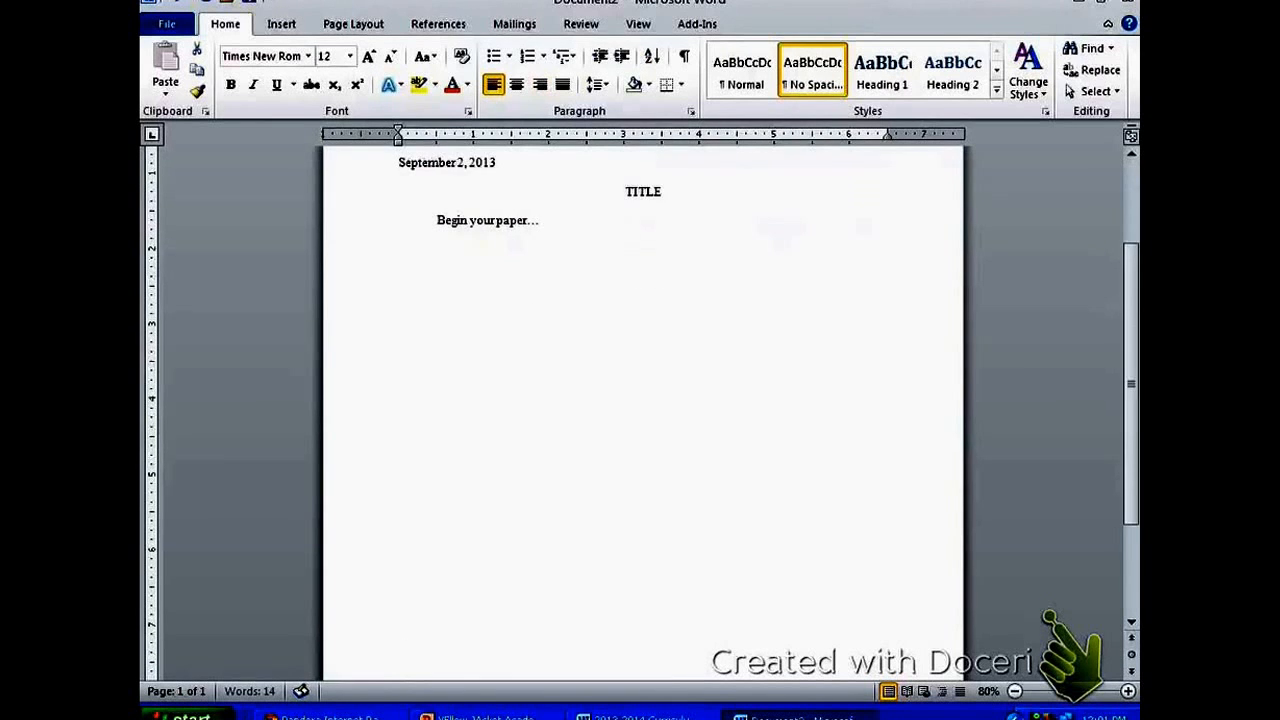
key("Return")
key("Return")
key("Return")
key("Return")
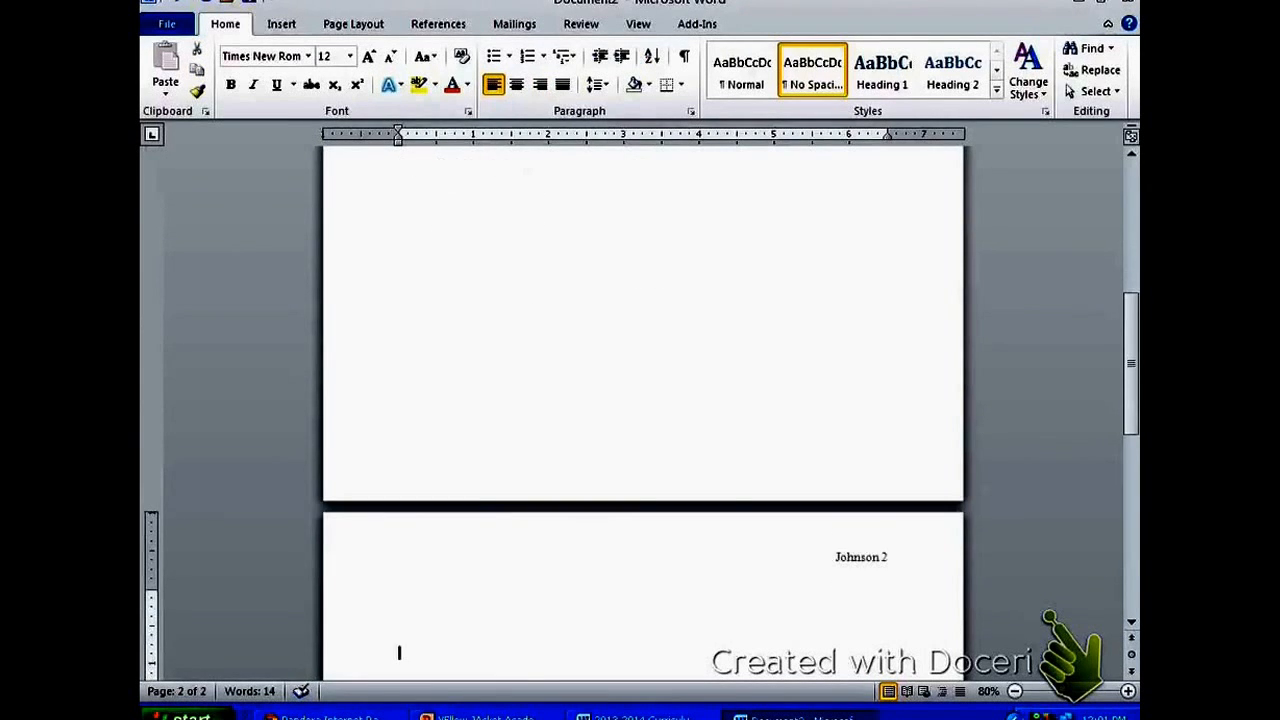
key("Return")
key("Return")
key("Return")
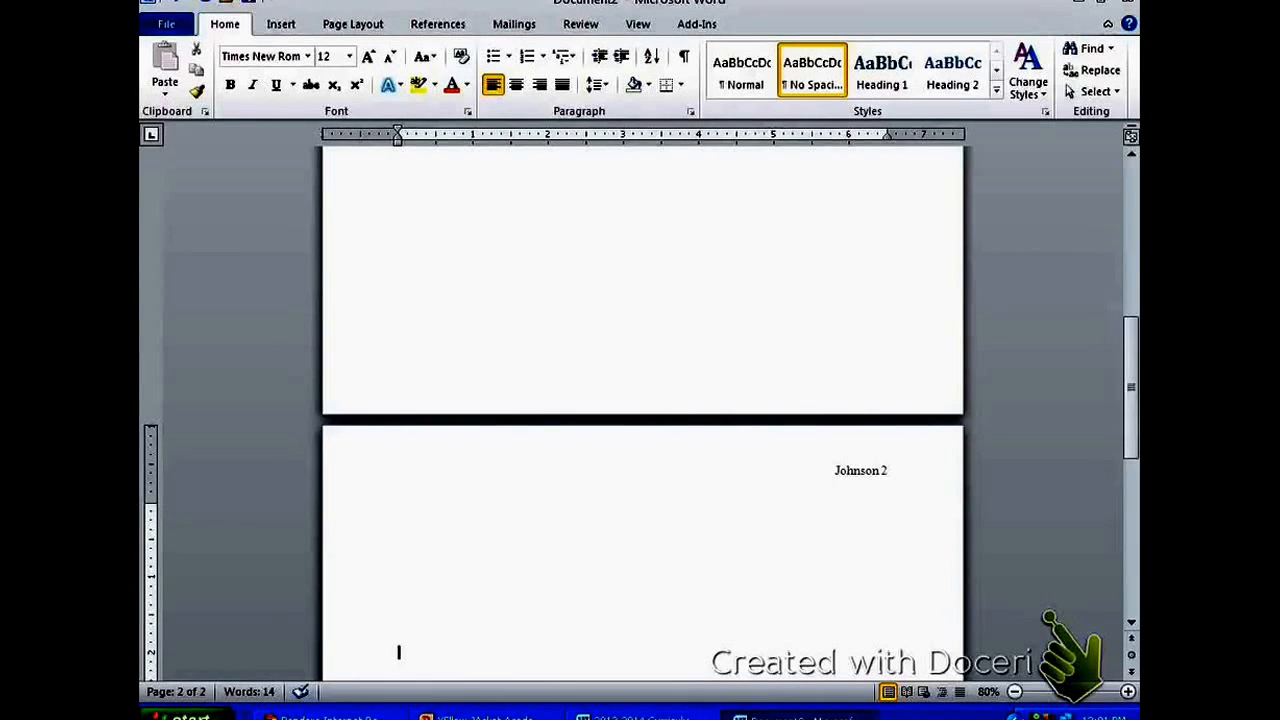
Remove the surplus blank lines so the insertion point sits on the first line of page 2.
scroll(642, 400, "down", 5)
key("BackSpace")
key("BackSpace")
key("BackSpace")
key("BackSpace")
key("BackSpace")
key("BackSpace")
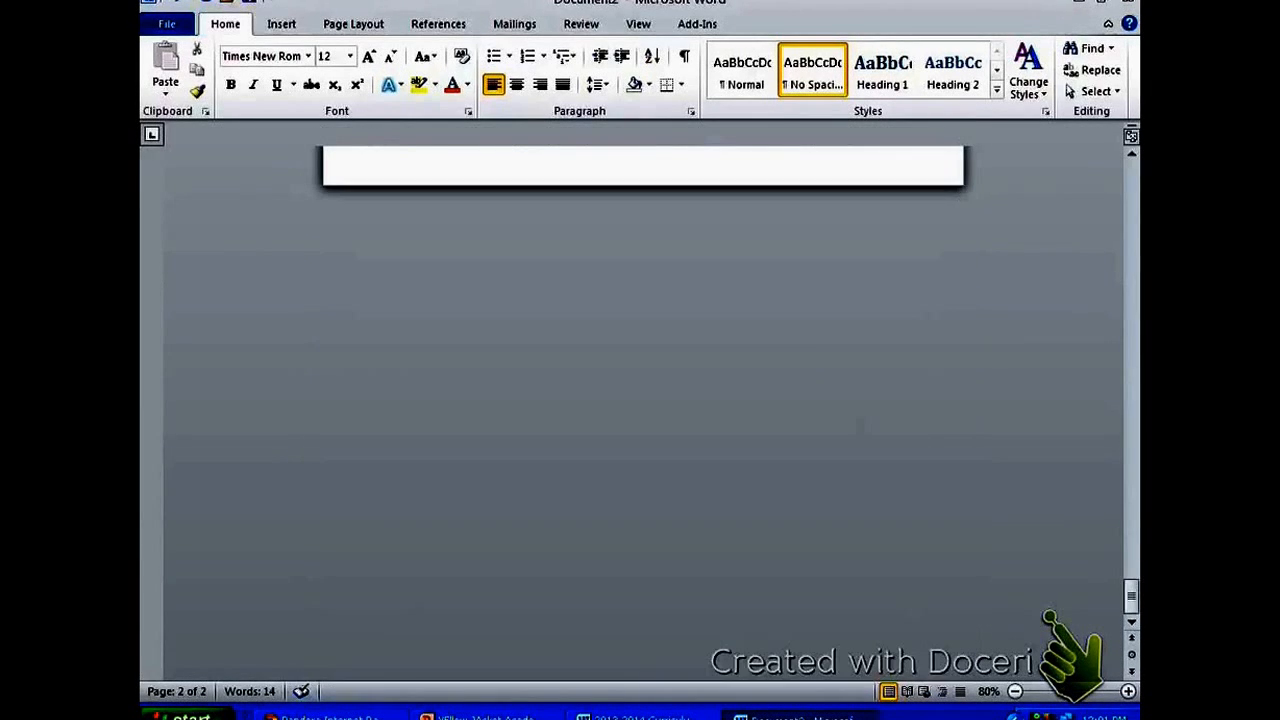
scroll(642, 400, "down", 1)
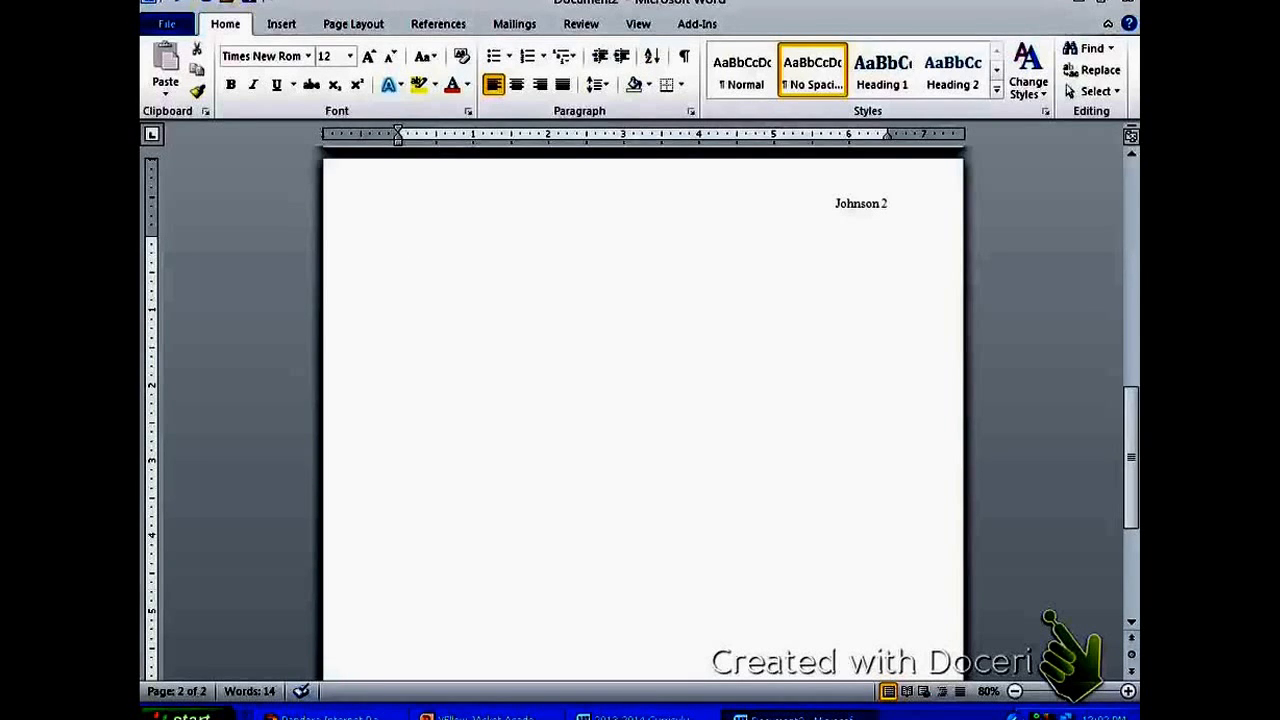
Add a centered "Works Cited" title on page 2 and start a left-aligned line beneath it.
key("ctrl+e")
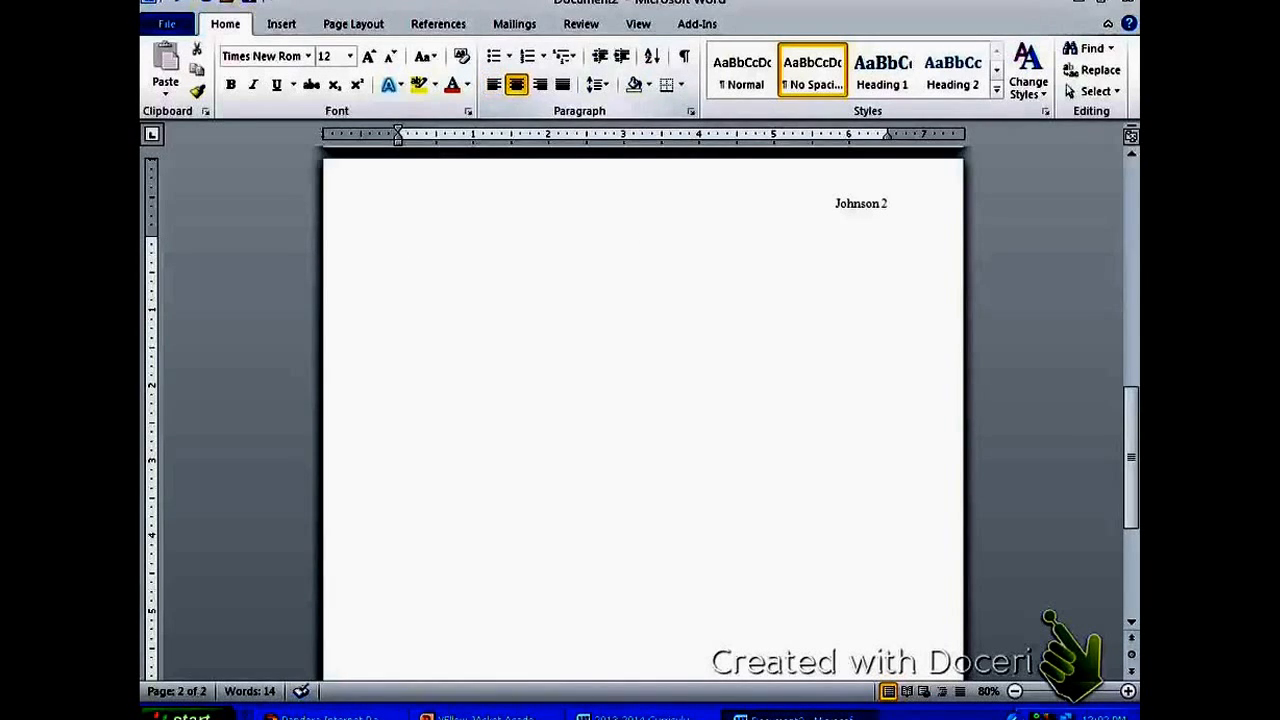
type("Works Cited")
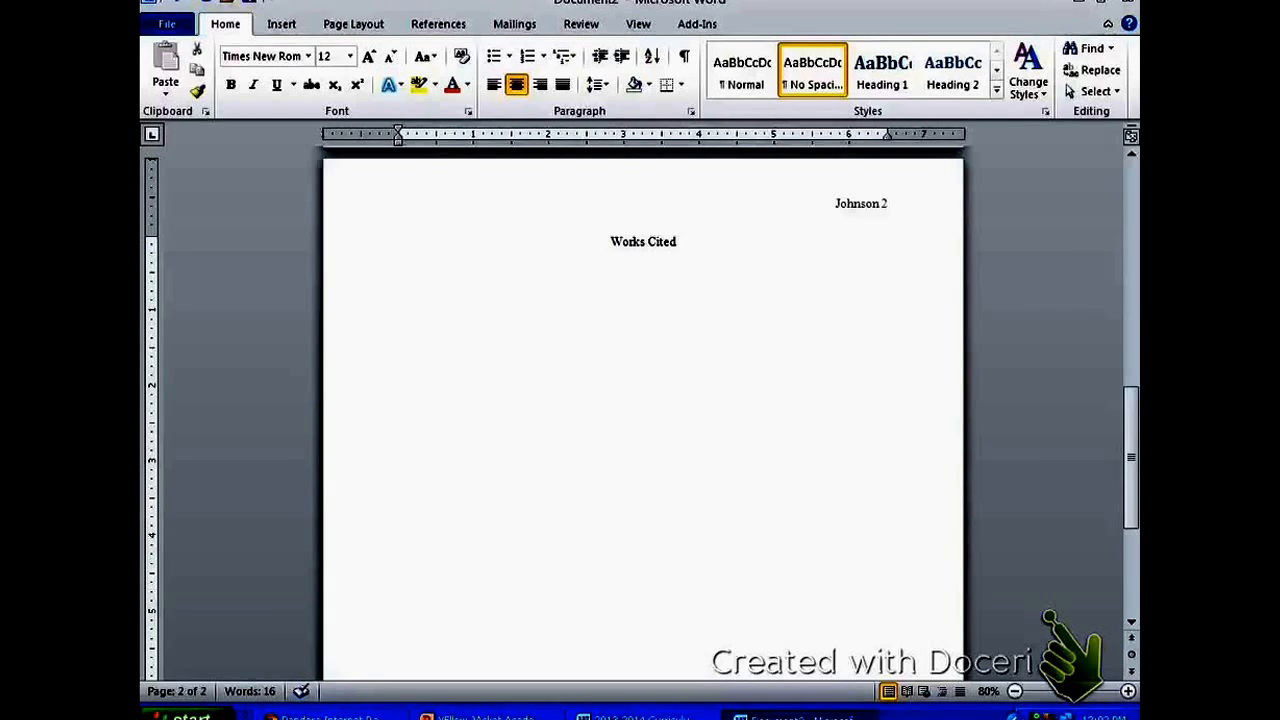
key("Return")
key("ctrl+l")
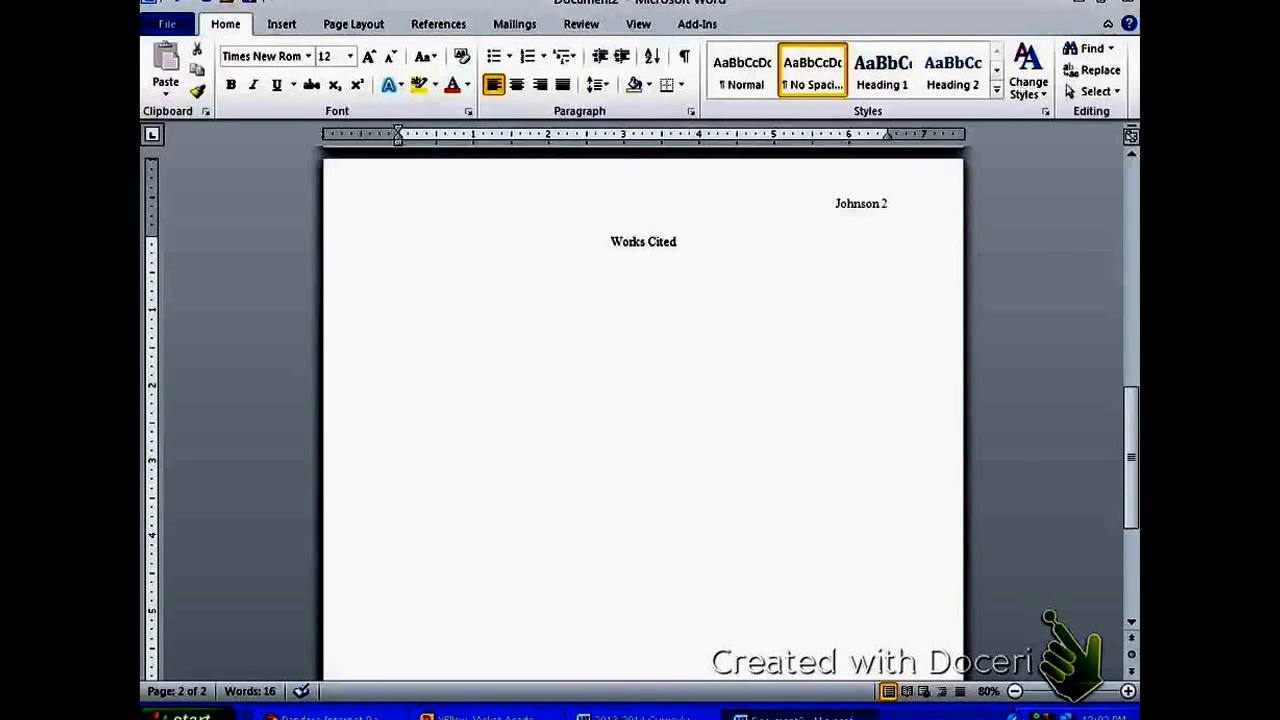
Begin the citation with the author's last and first name, followed by the quoted article title "Top Novels of American Literature.".
type("Johnson, Matt.")
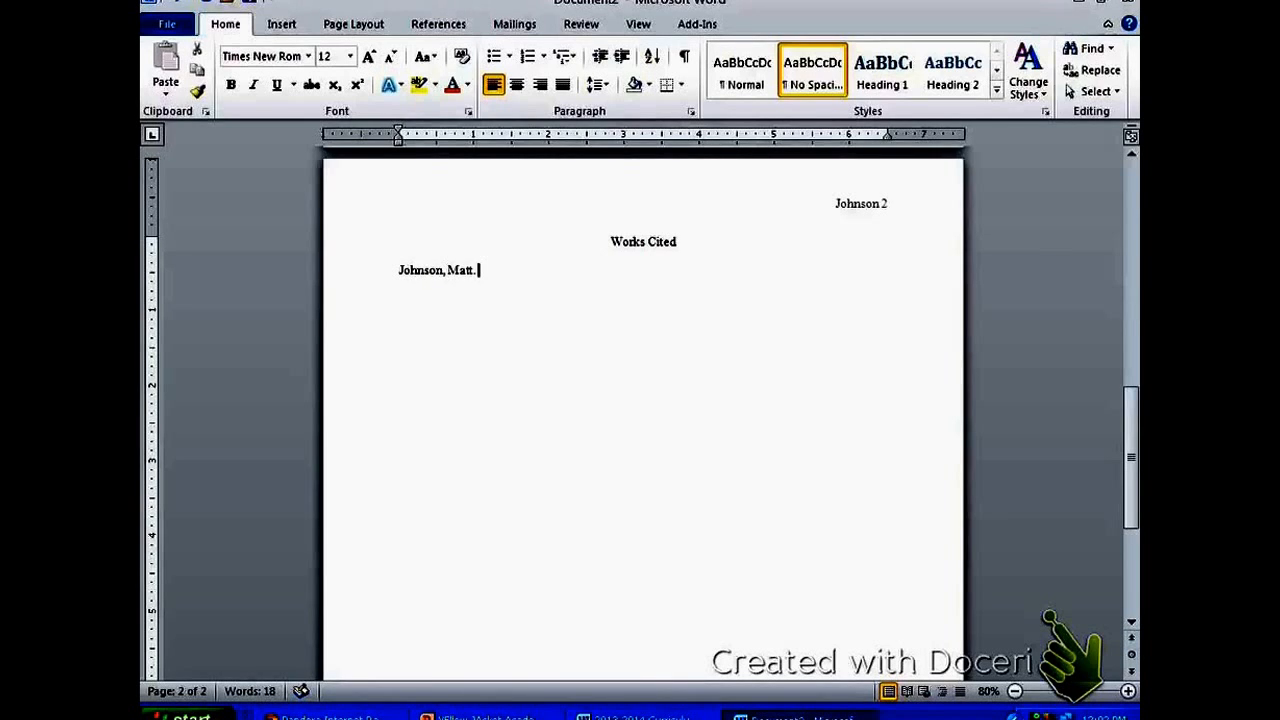
type(" \"")
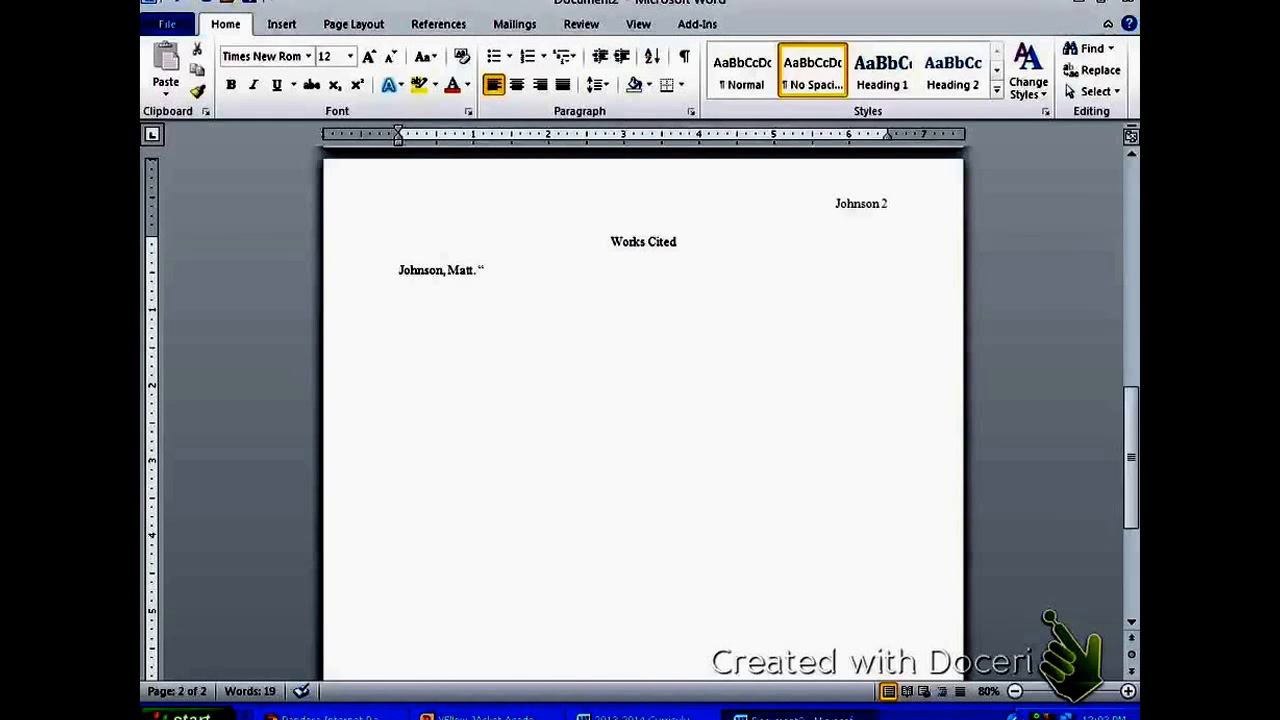
type("Top Novels of American")
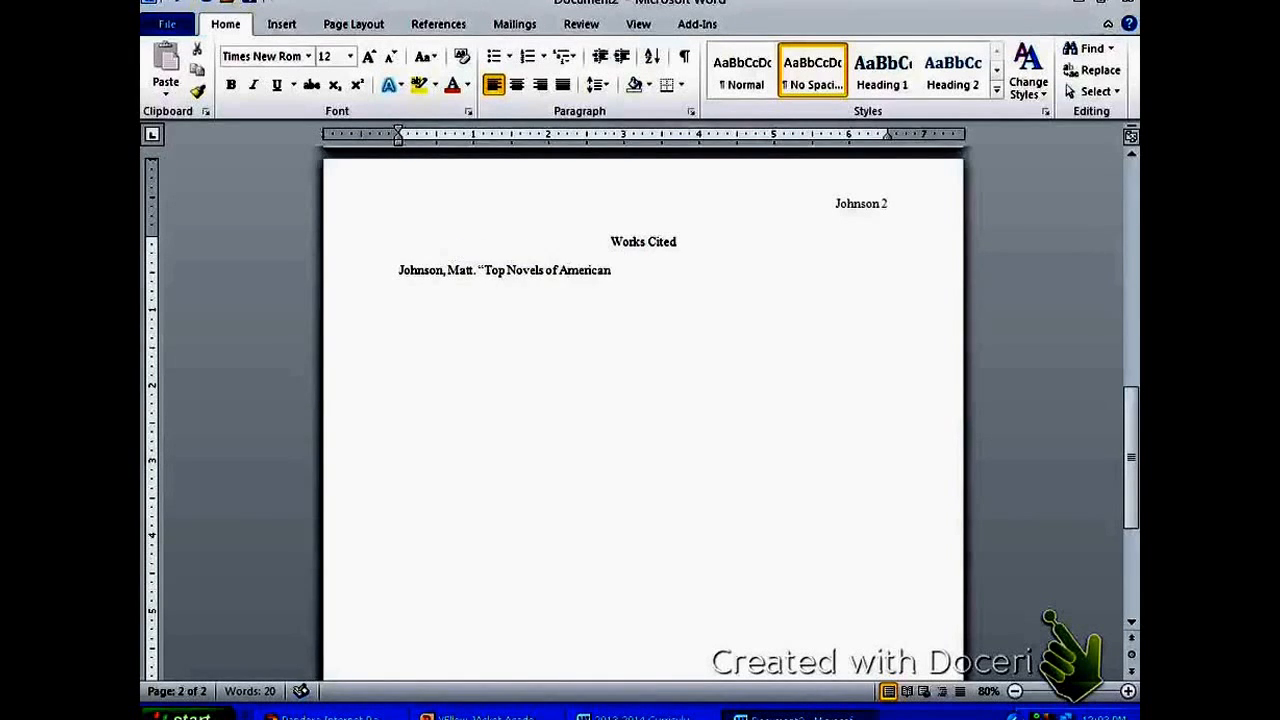
type(" Literature.\"")
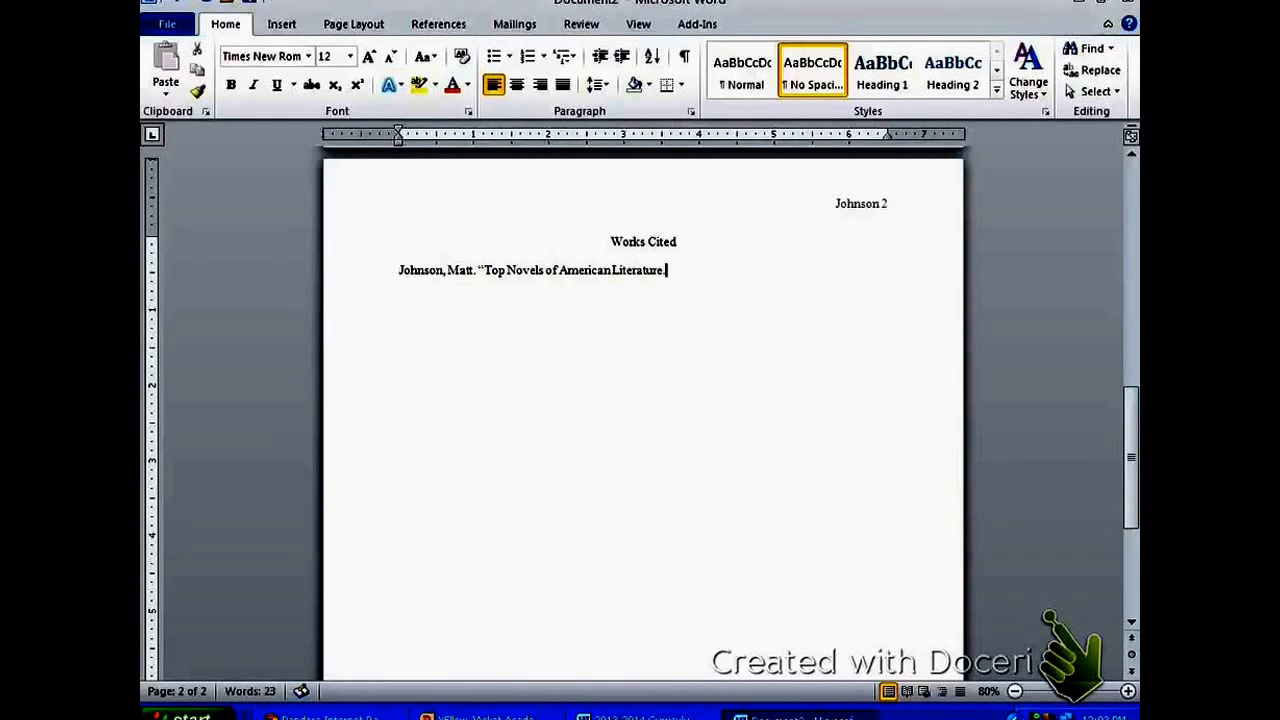
Add the website title "American Novels" in italics to the citation, followed by a non-italic period.
key("ctrl+i")
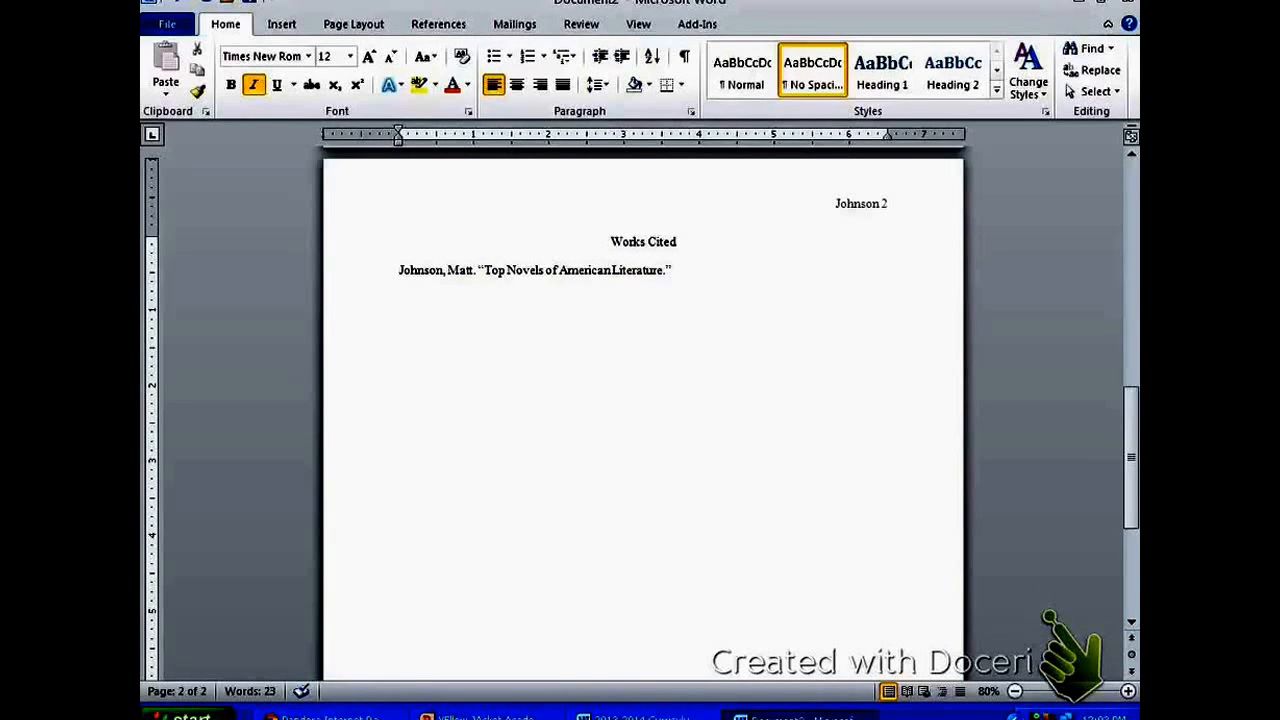
type("American nov")
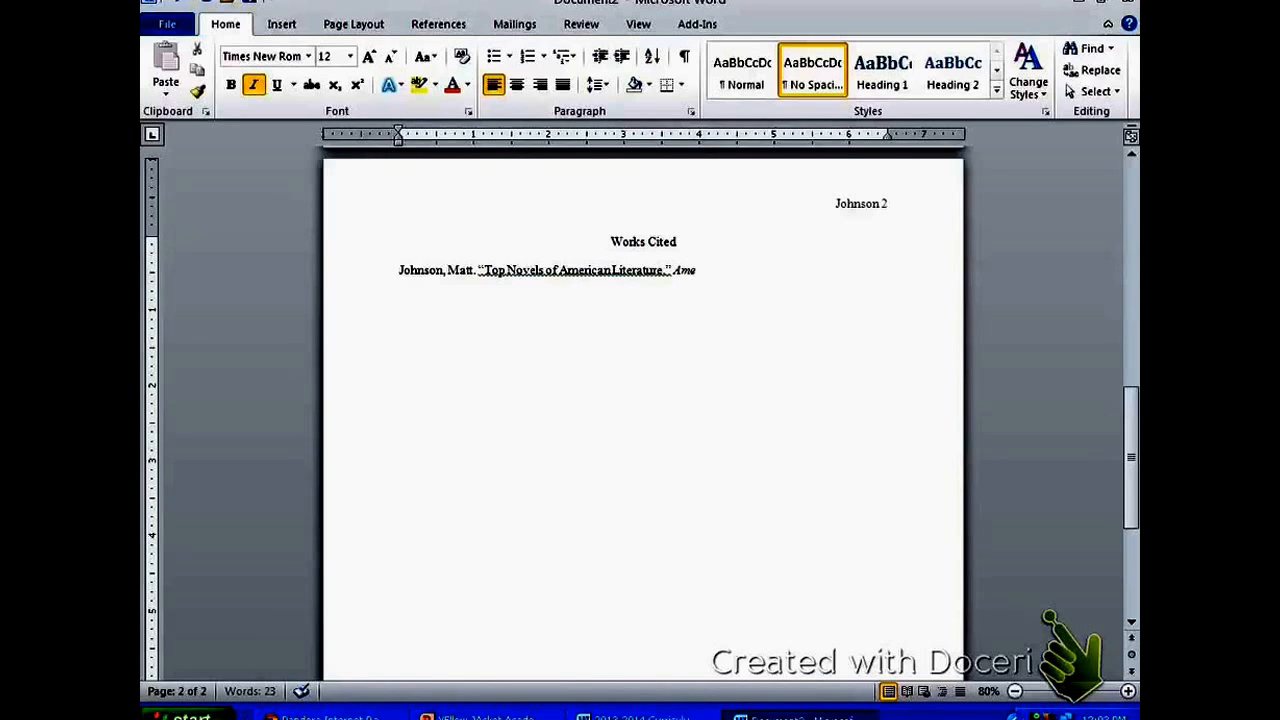
key("BackSpace")
key("BackSpace")
key("BackSpace")
type("Novels")
key("ctrl+i")
type(". ")
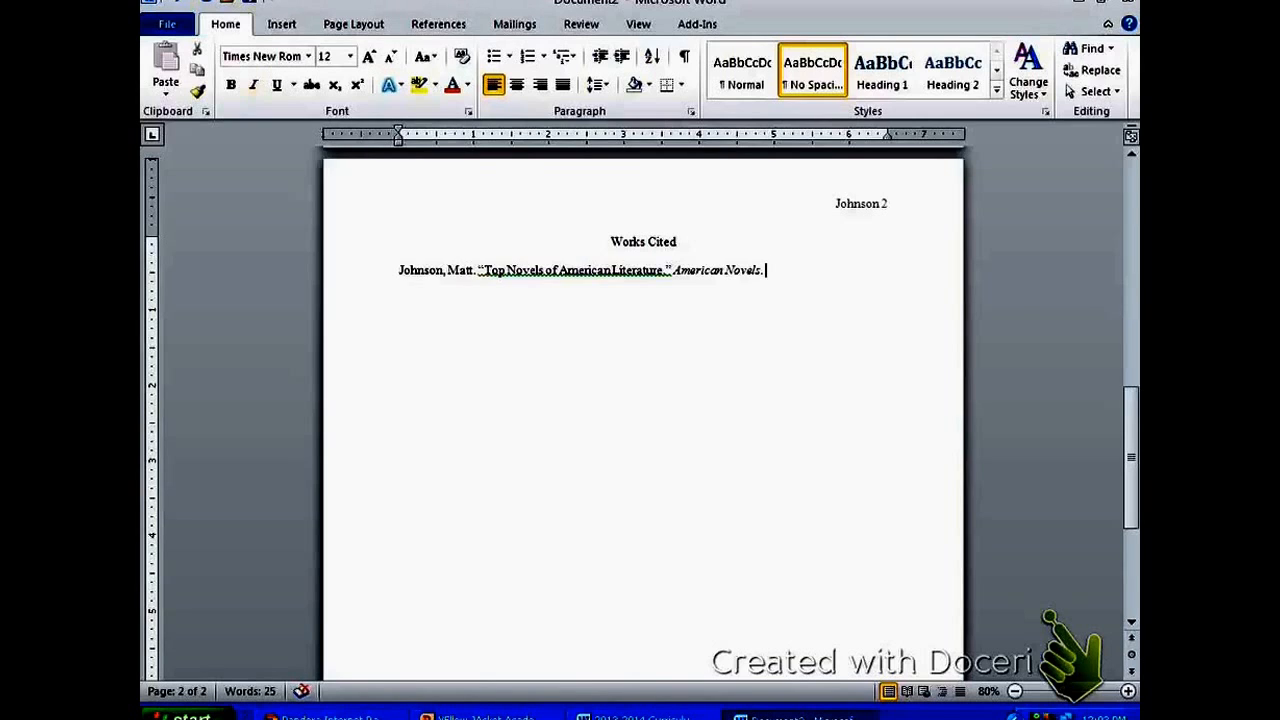
type("htt")
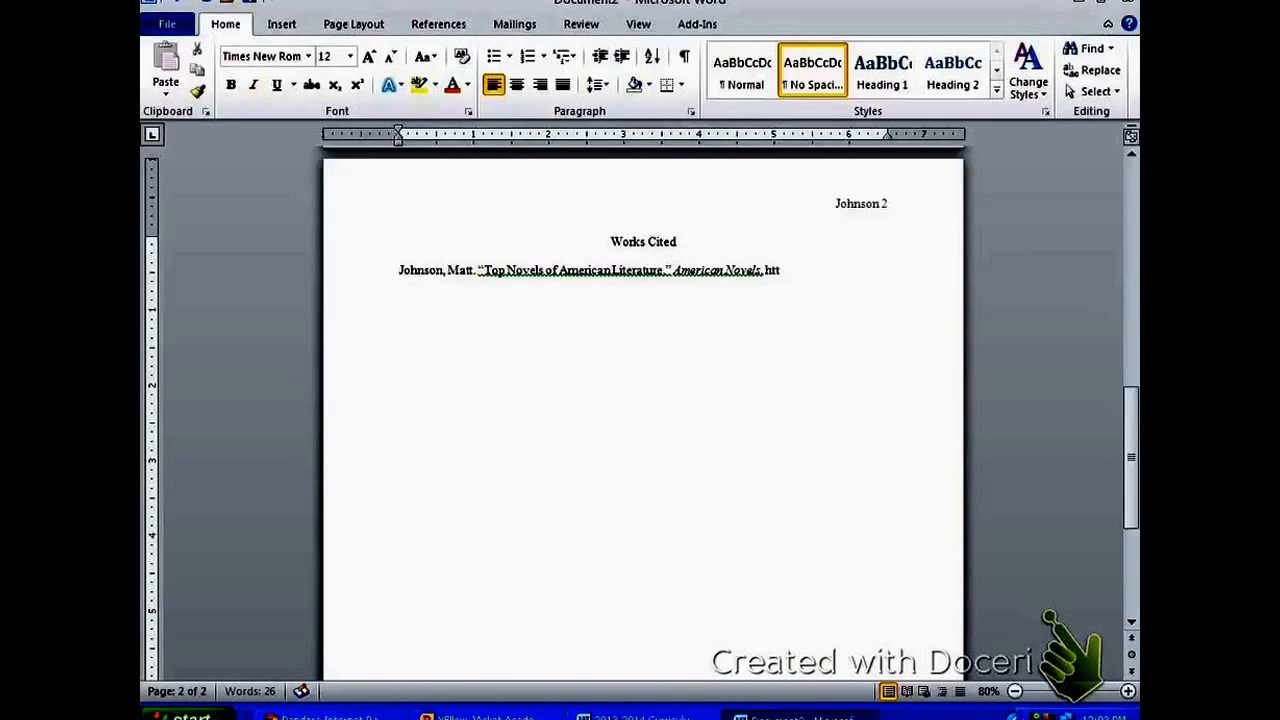
type("p://www.americannovels.com/")
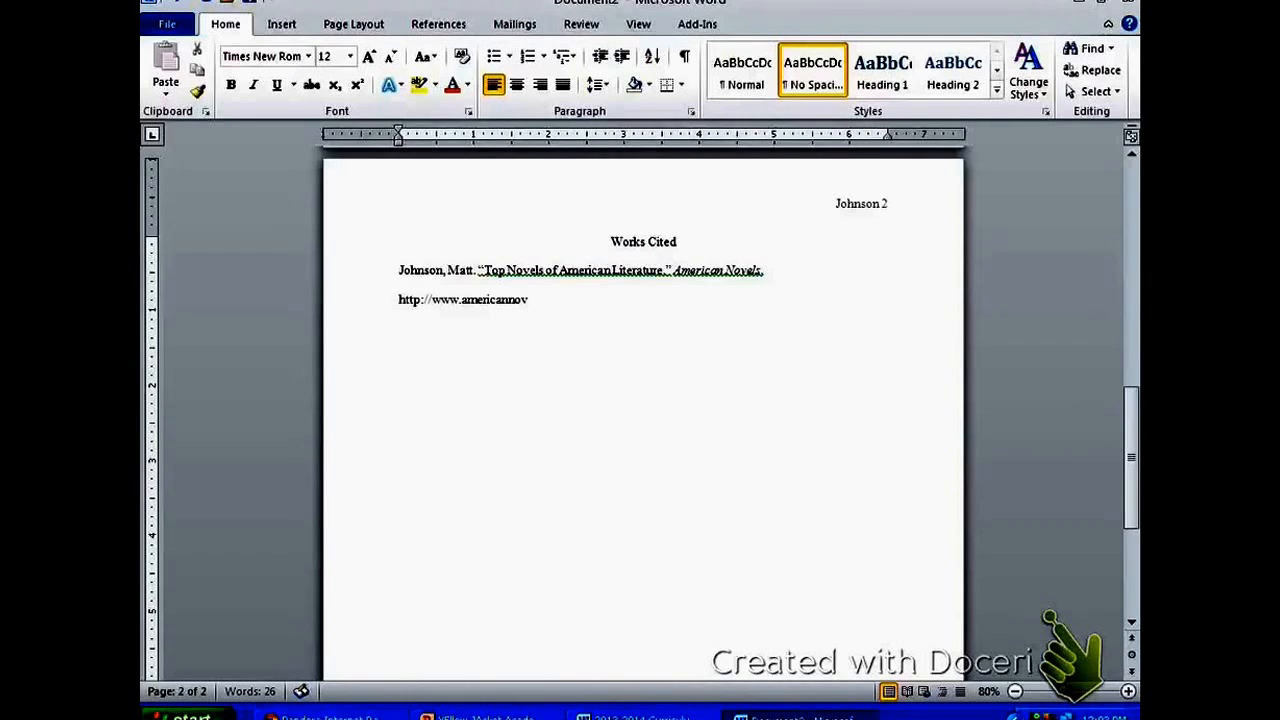
type("/americanliterature.")
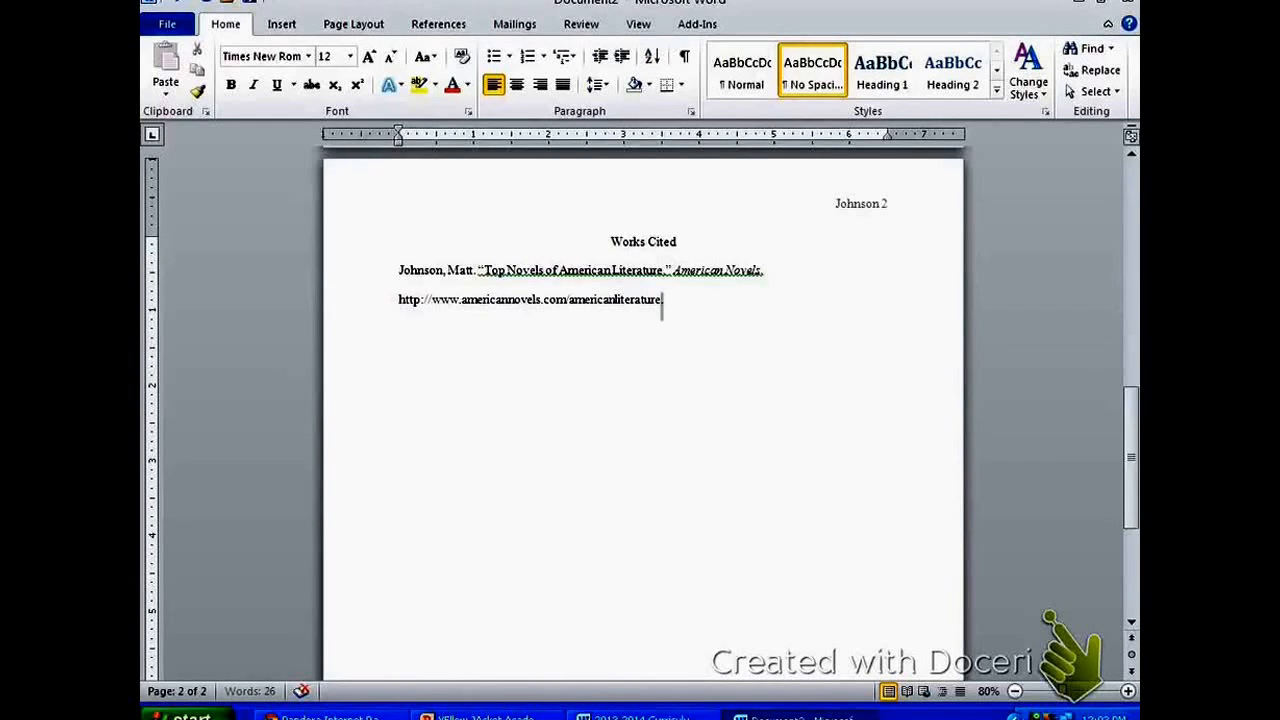
Apply a hanging indent of 0.5" to the whole citation, keeping double line spacing.
left_click_drag(665, 300, 399, 271)
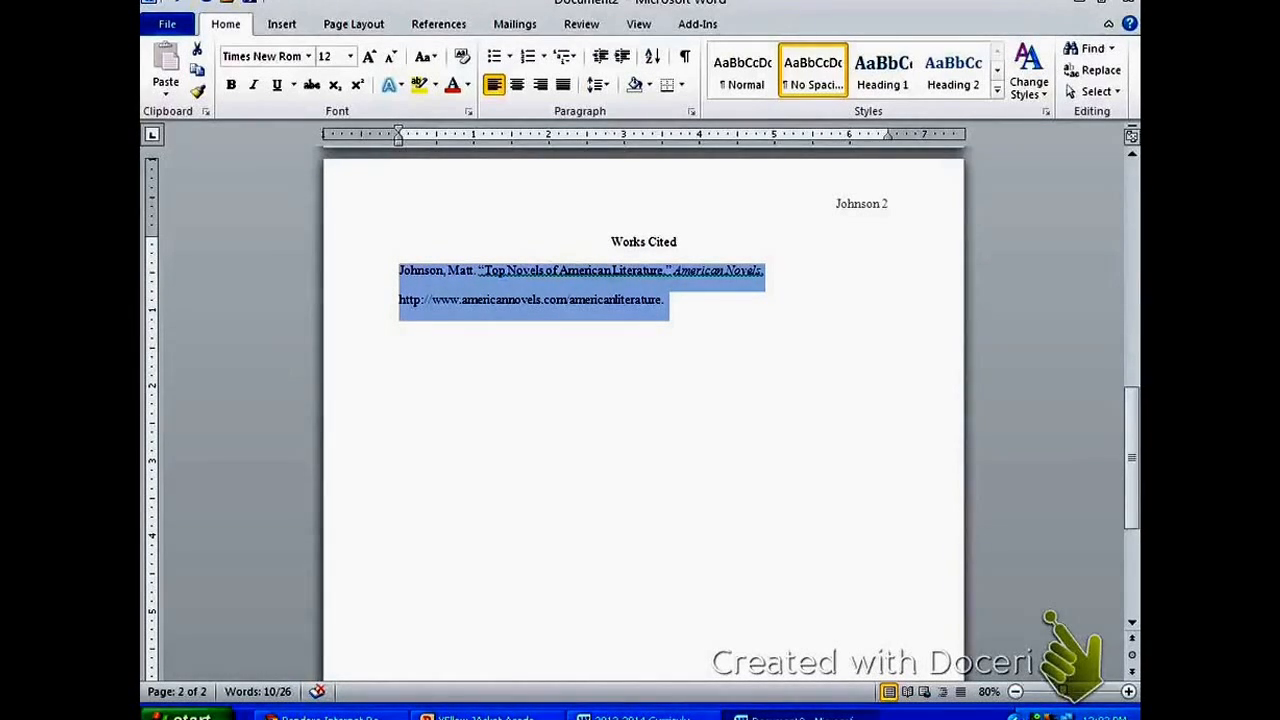
left_click(690, 111)
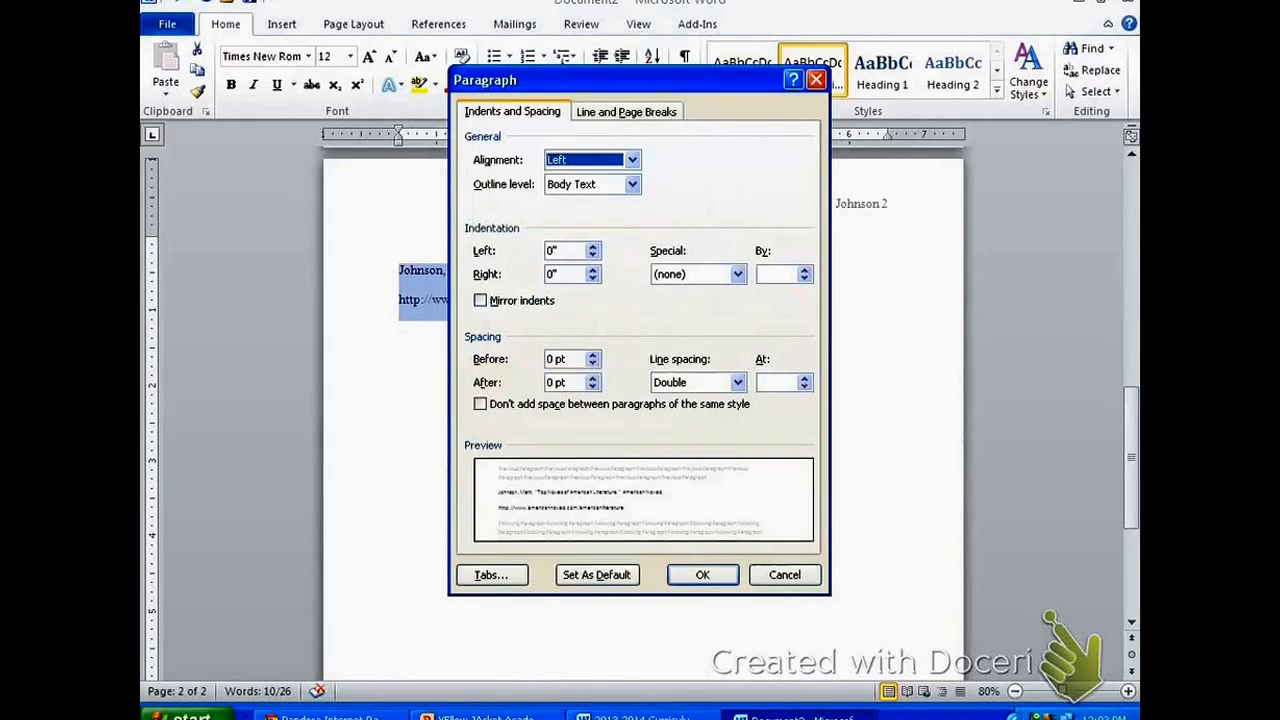
left_click(784, 574)
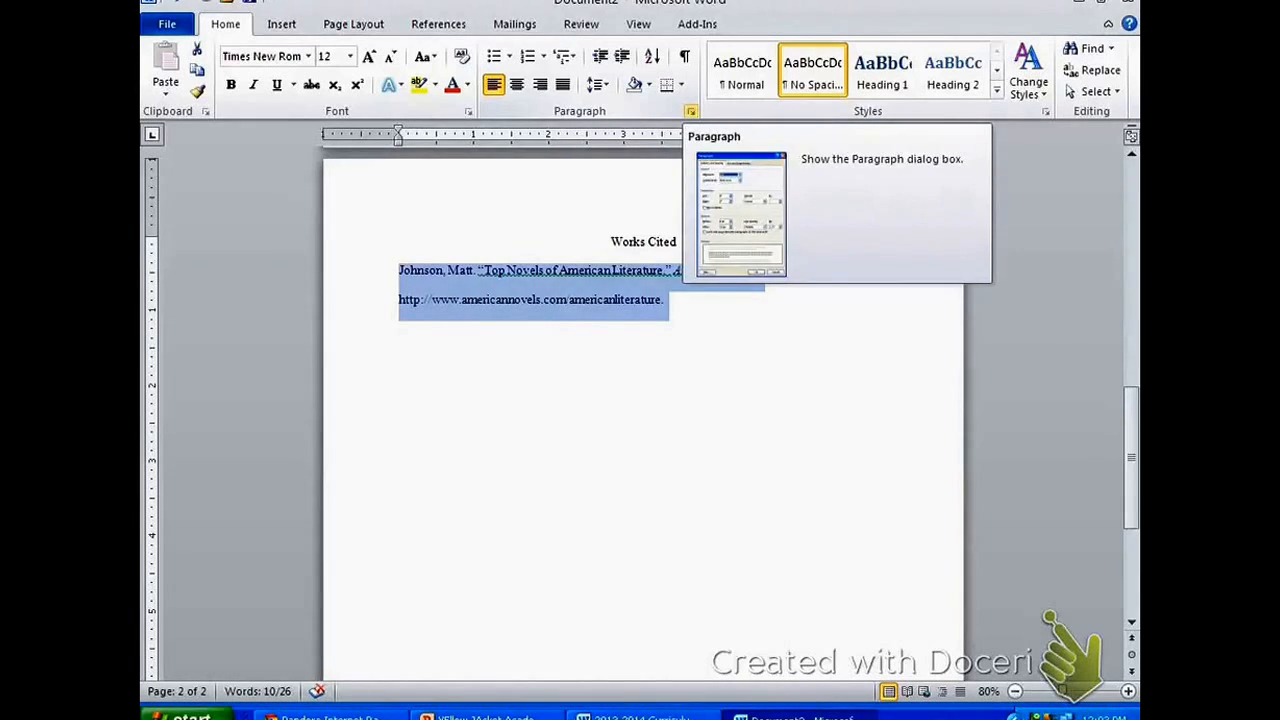
left_click(690, 111)
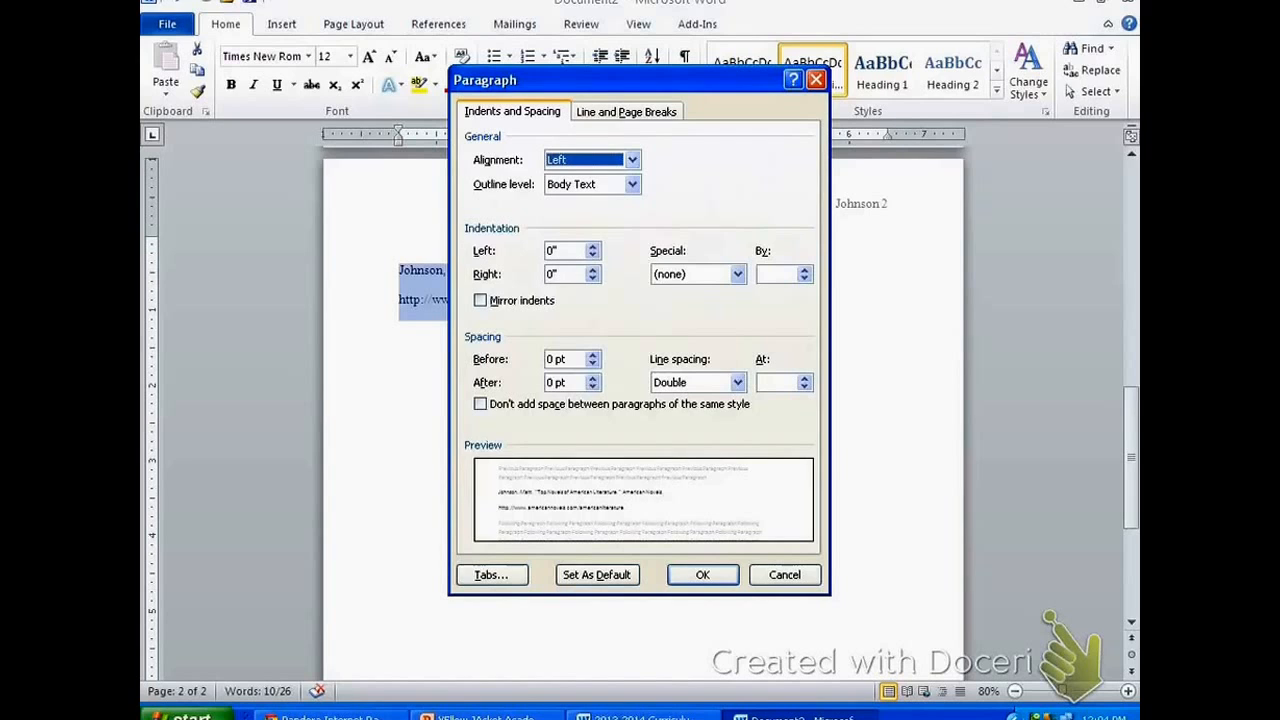
left_click(738, 274)
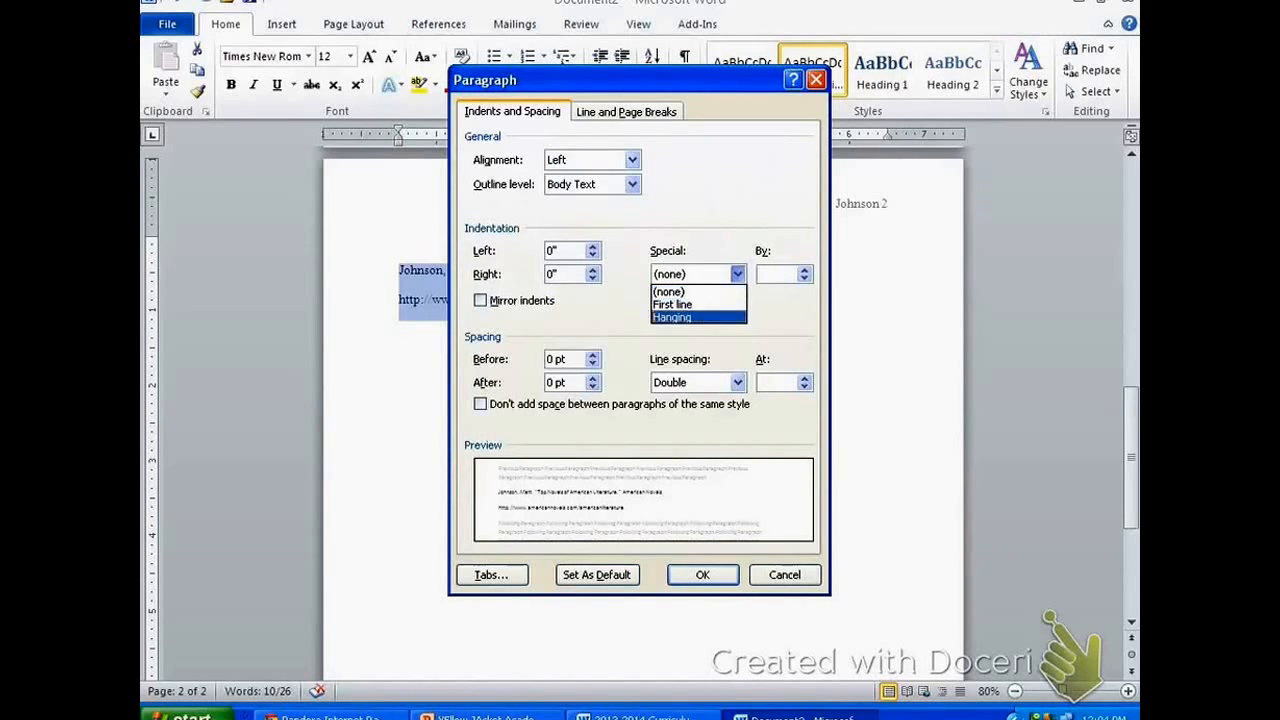
left_click(673, 317)
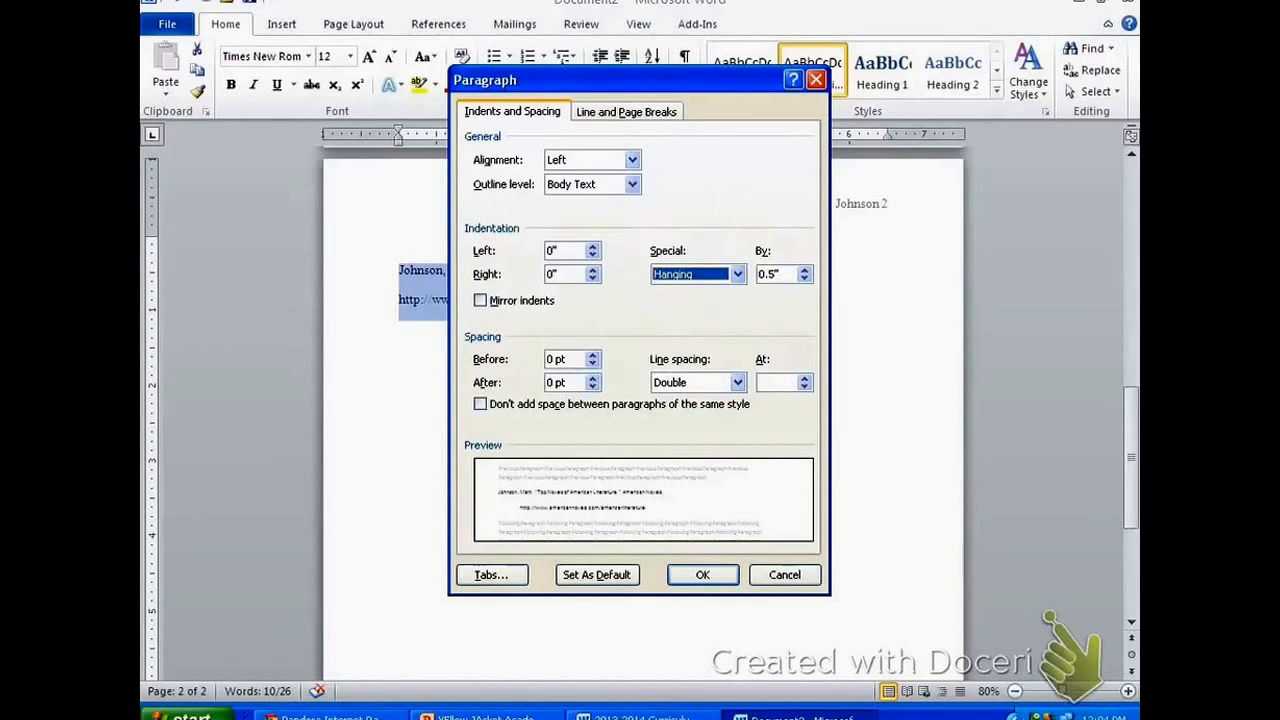
left_click(703, 575)
Append a long run of filler letters after the web address to extend the citation onto a third line.
left_click(704, 300)
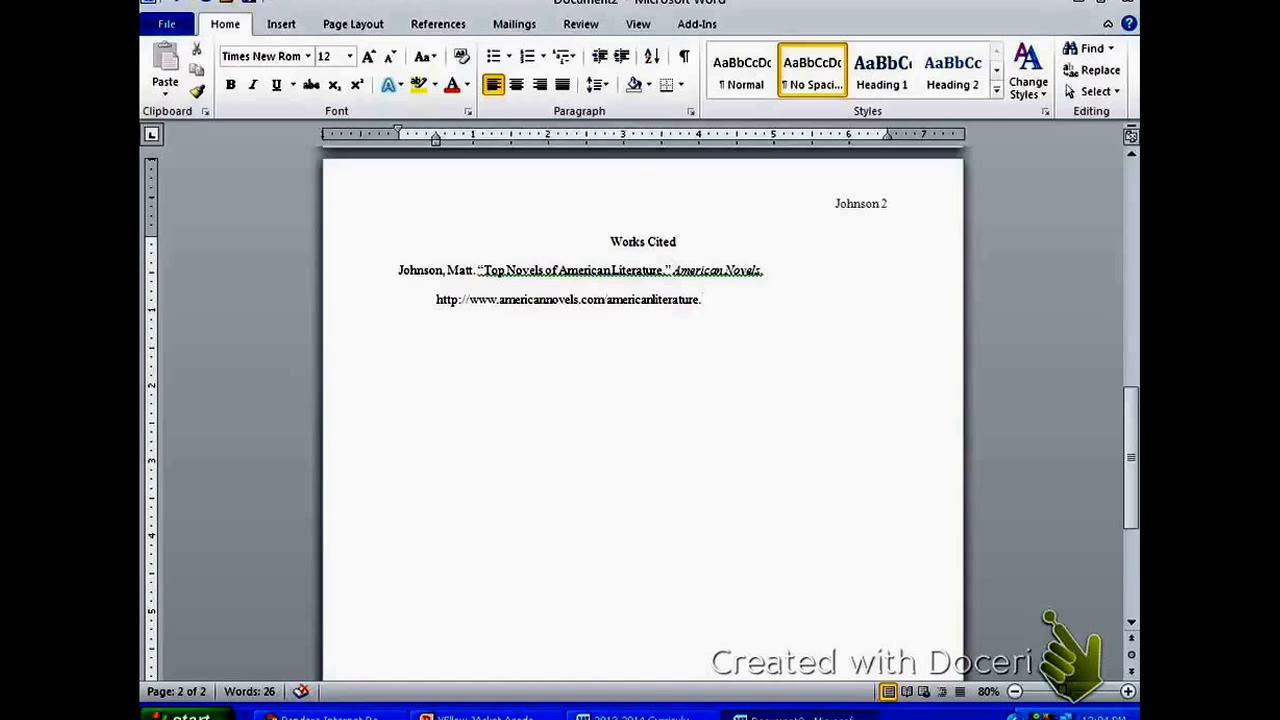
type("jkalfjdlfjklafjdklafjdklfjaklfjdklajfklafjdklajfklajfklajfkldjakljfkldafjkfjakfjklafj")
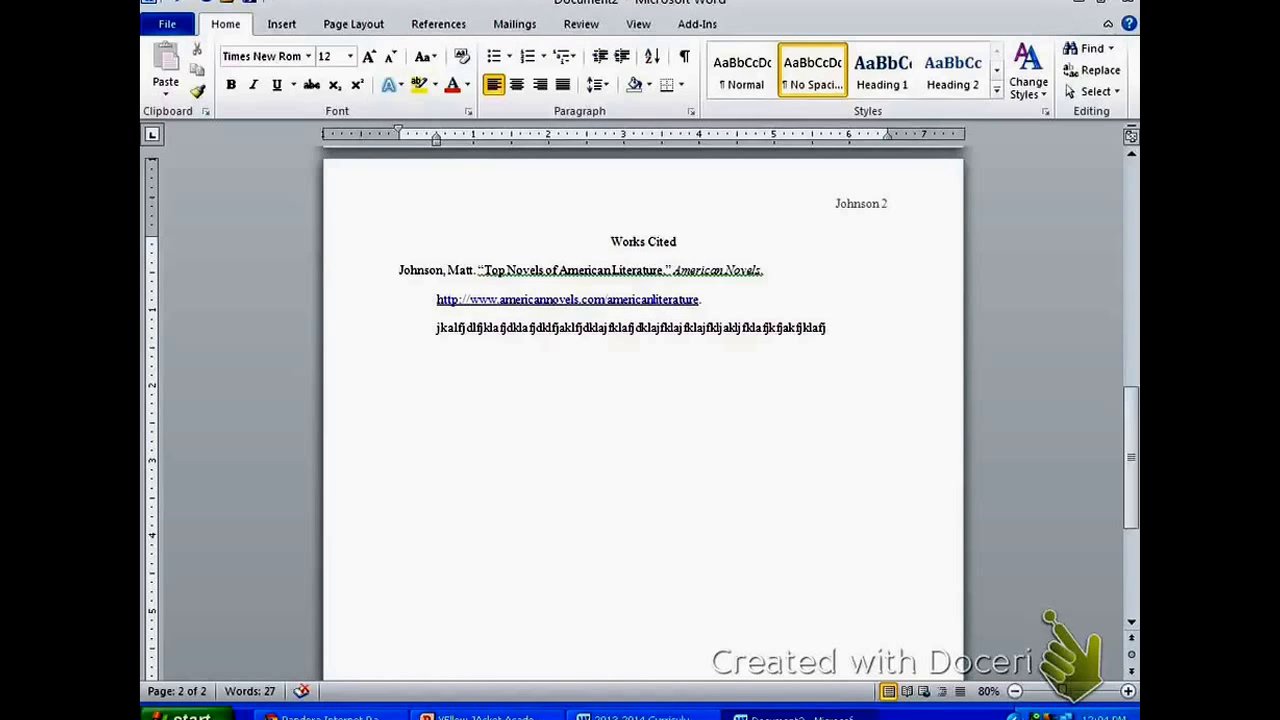
Start a new entry above the existing citation with an alphabetically earlier author's last and first name, and return to page 1.
left_click(400, 270)
key("Return")
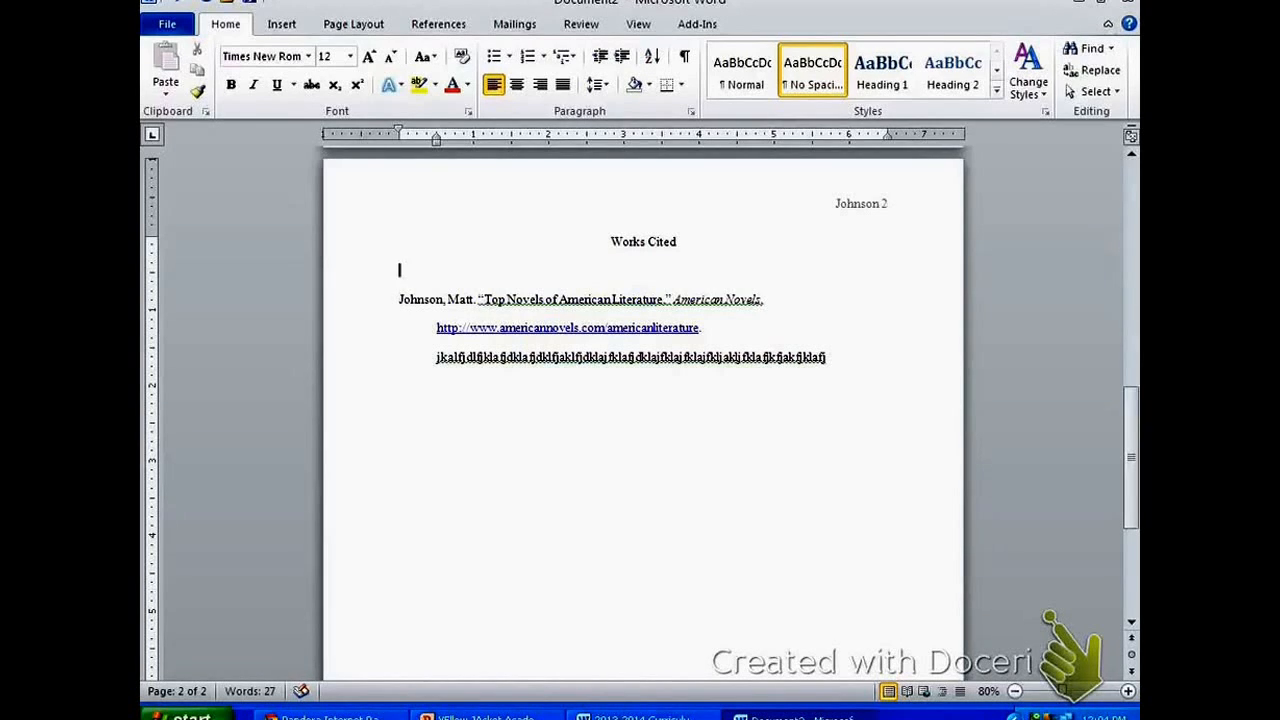
type("Adams, John.")
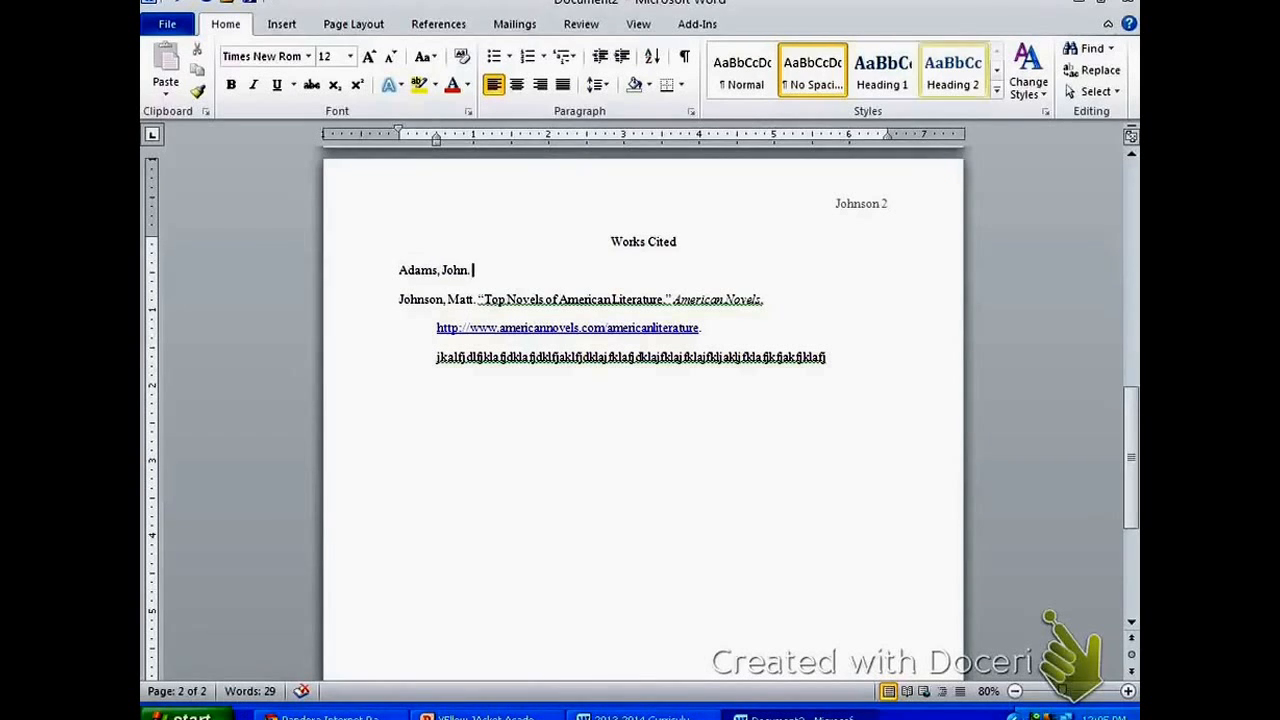
left_click_drag(1131, 465, 1131, 239)
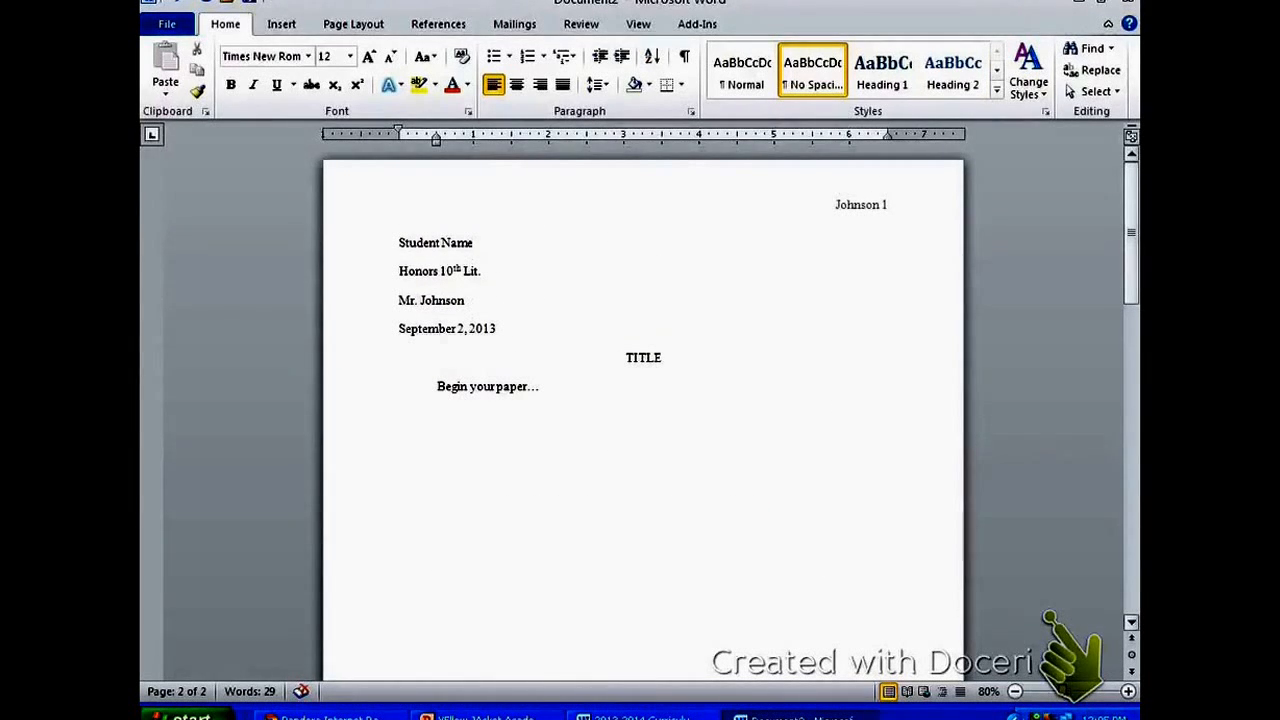